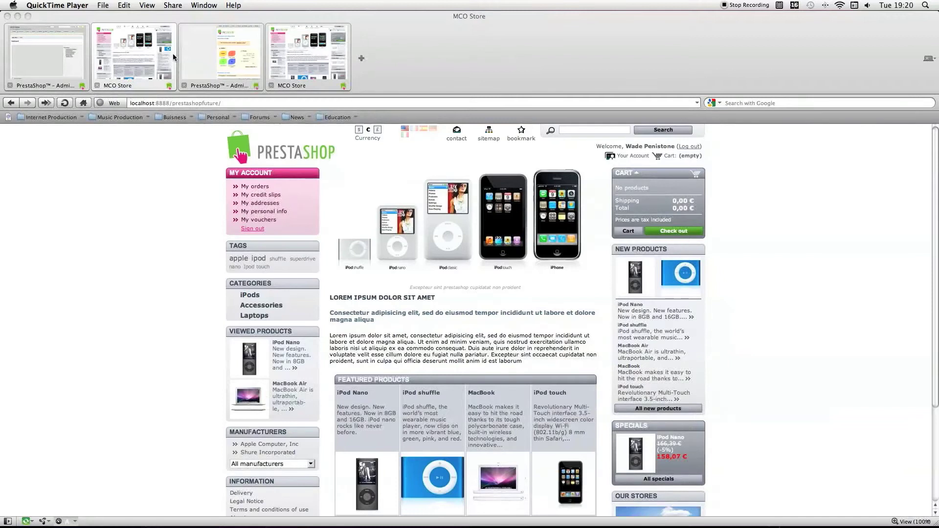
Switch from the older Back Office to the new version's admin dashboard and storefront
click(204, 53)
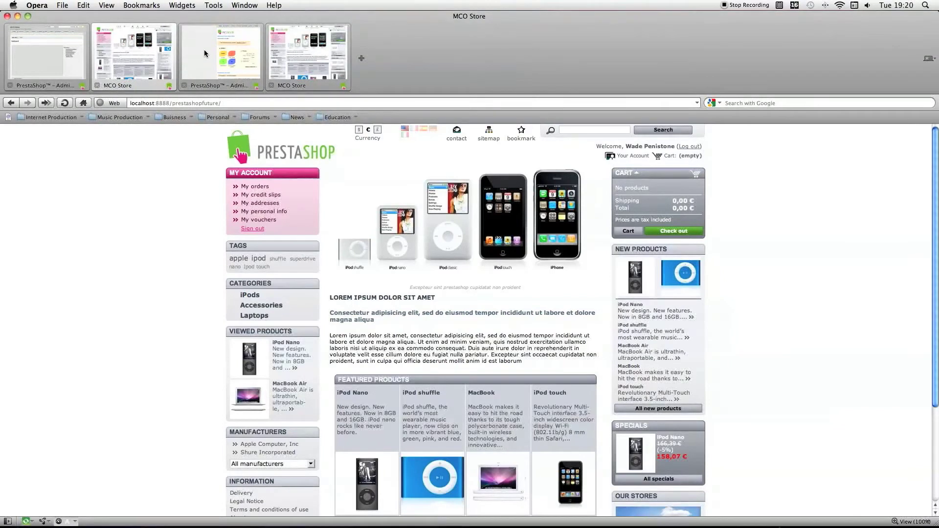
click(205, 53)
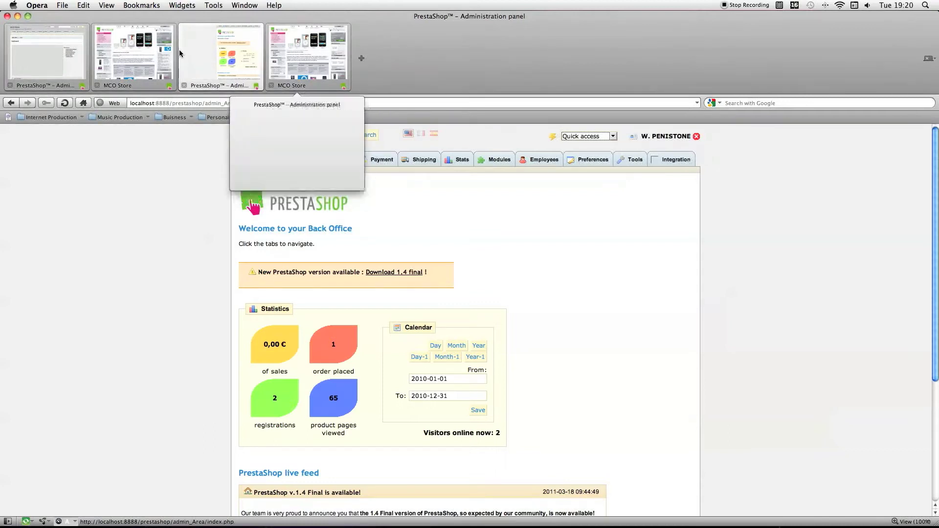
click(48, 53)
click(110, 51)
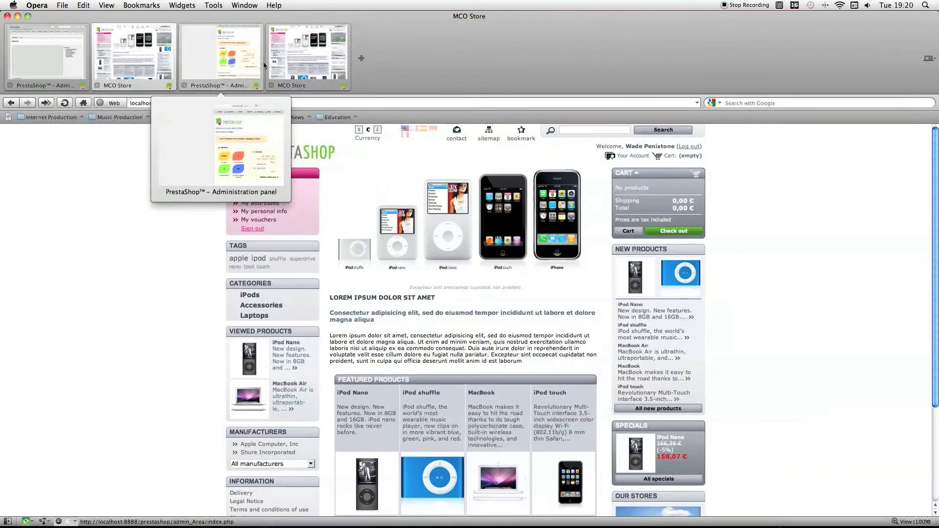
Compare the older Back Office with the older store's front page, ending back on the Back Office
click(249, 64)
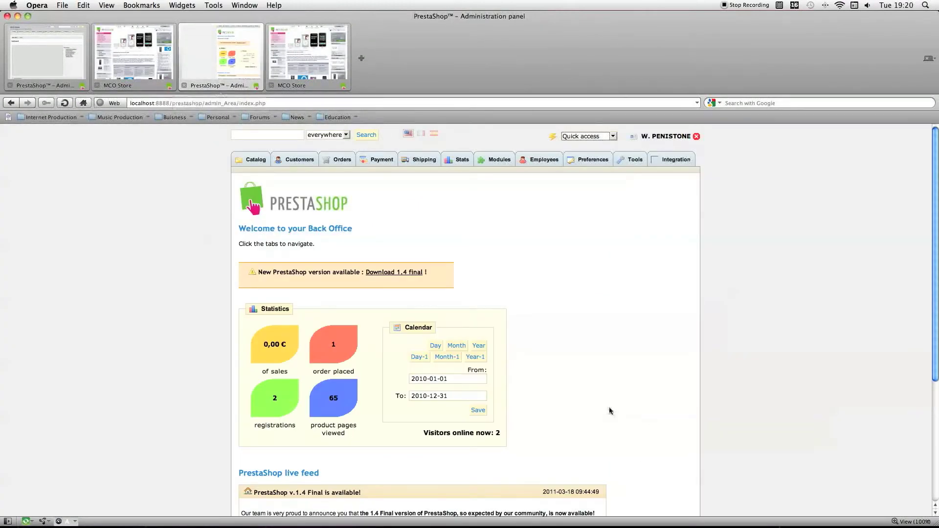
scroll(610, 411, down, 5)
scroll(598, 392, up, 5)
click(317, 65)
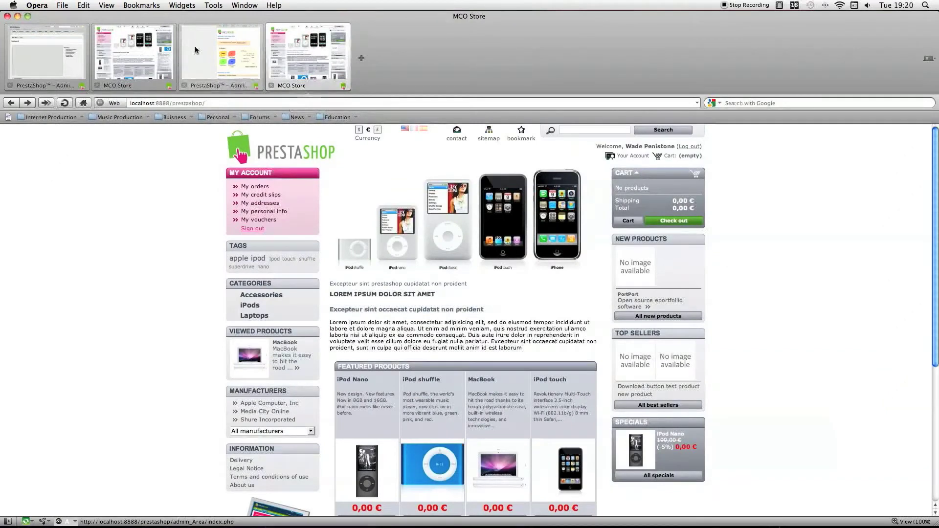
mouse_move(193, 50)
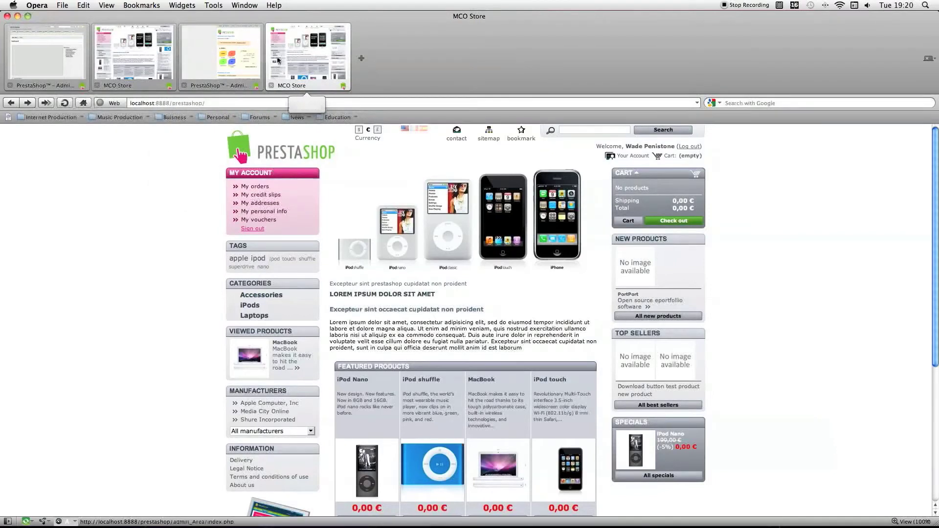
click(210, 61)
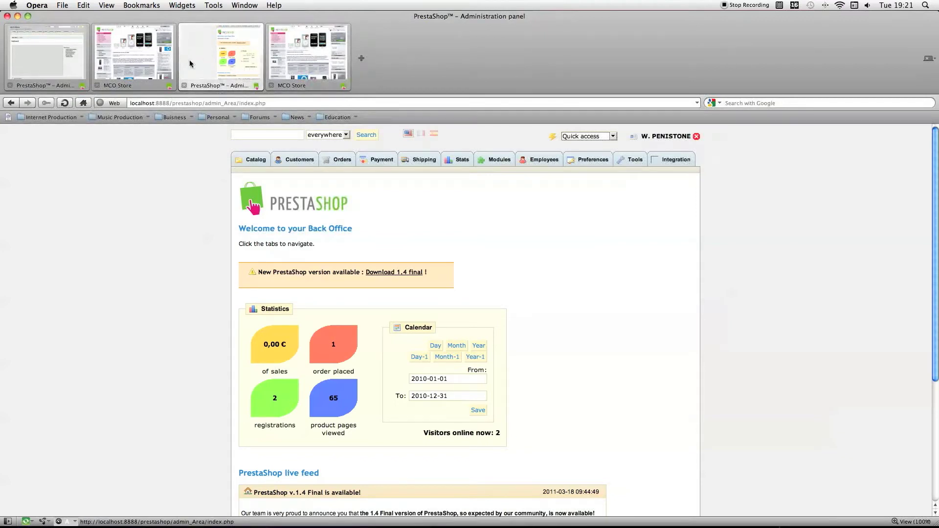
Browse the new version's storefront home page, briefly comparing it with the older store
click(151, 64)
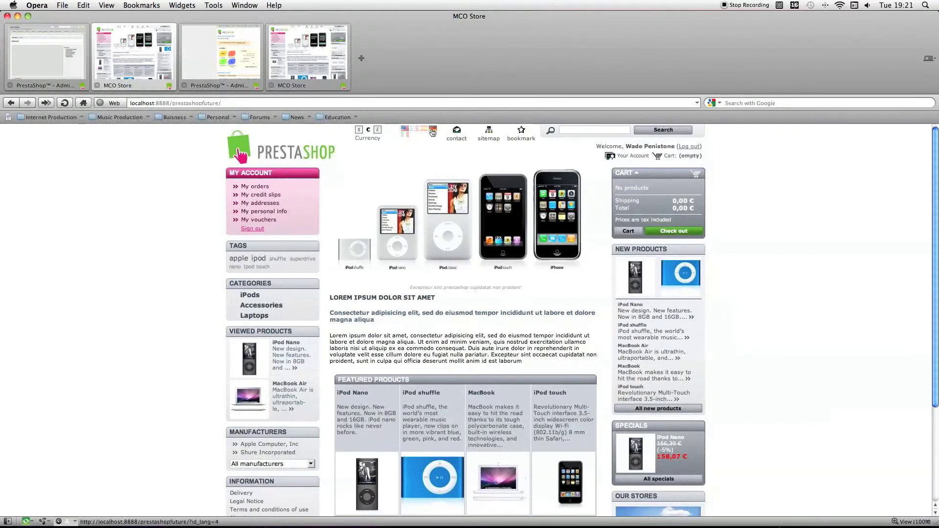
click(327, 68)
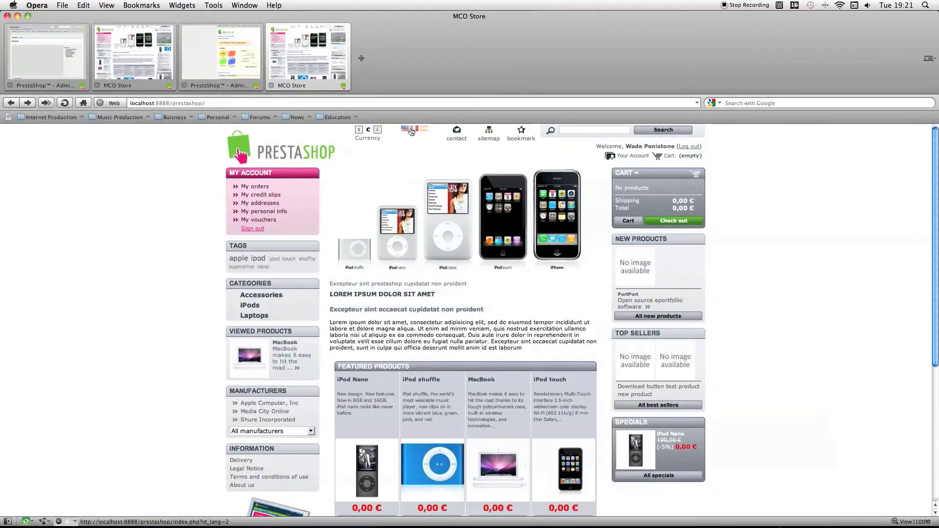
key(ctrl+Tab)
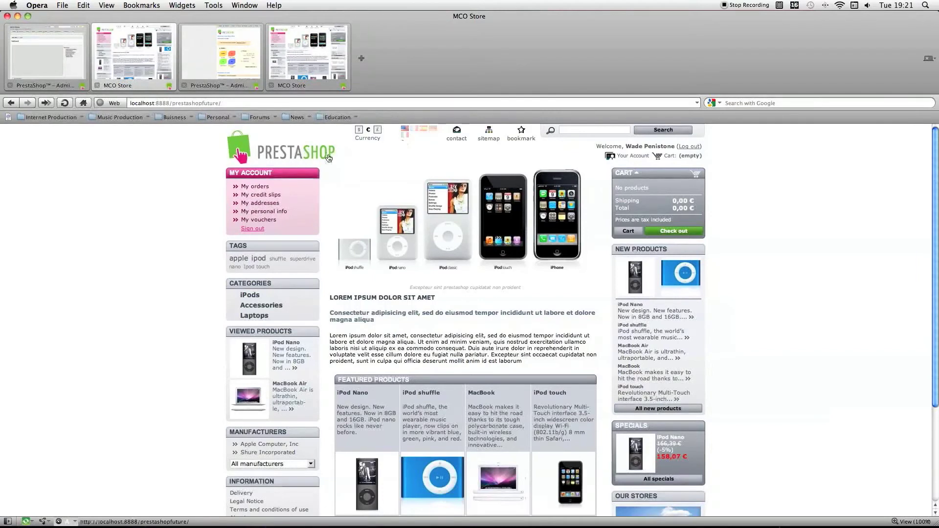
scroll(353, 165, down, 5)
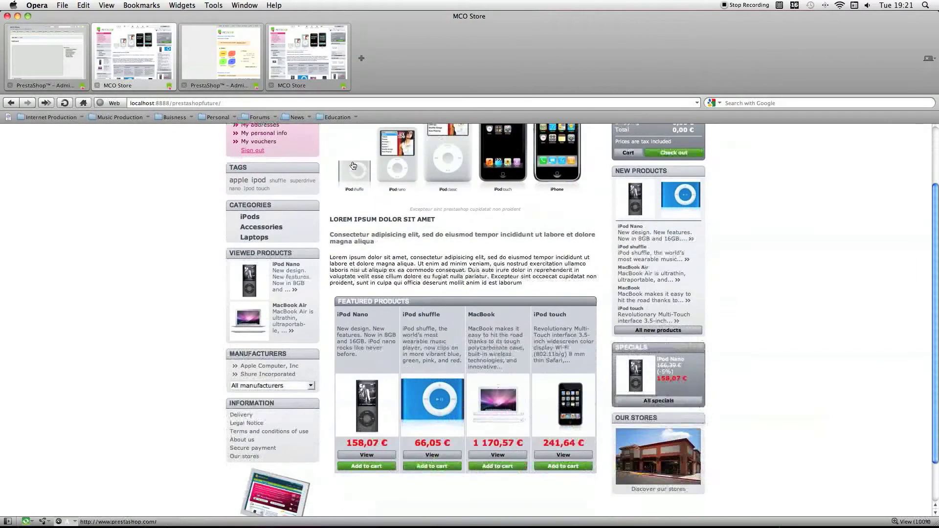
scroll(353, 165, down, 1)
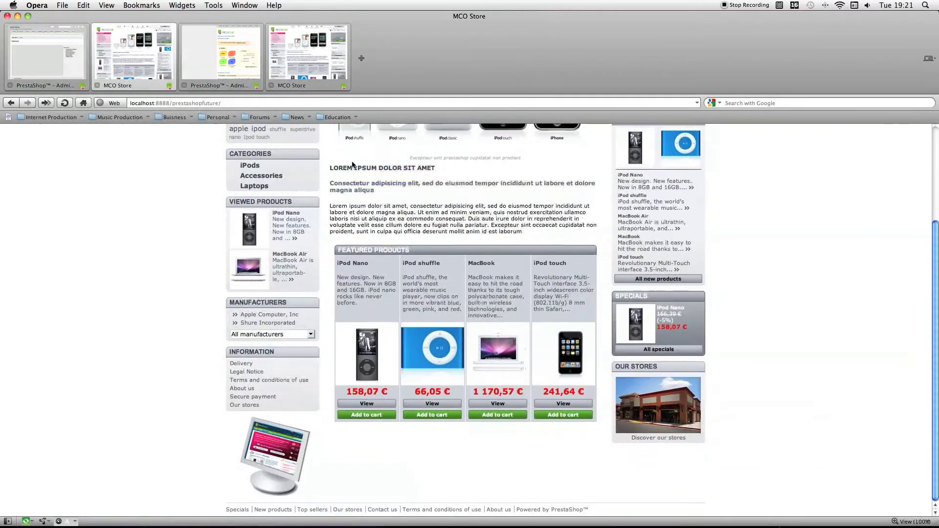
scroll(566, 342, up, 6)
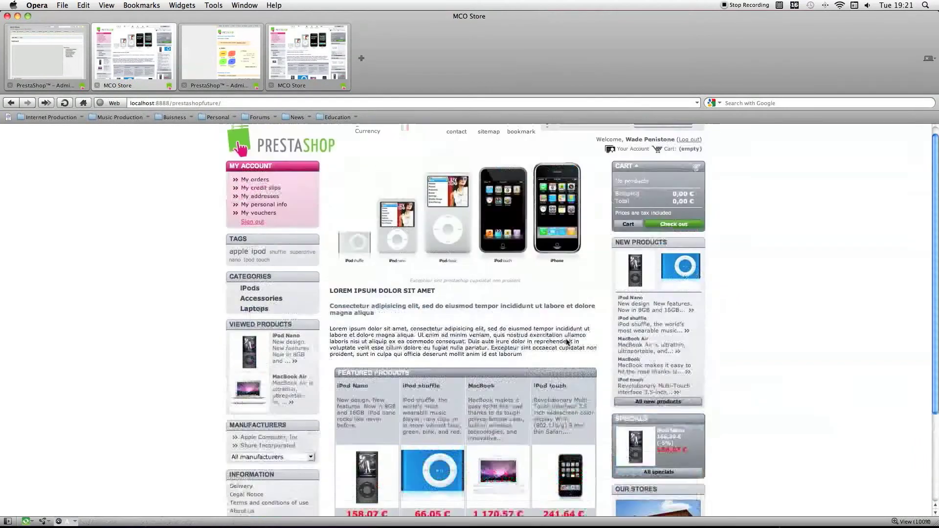
scroll(566, 343, down, 5)
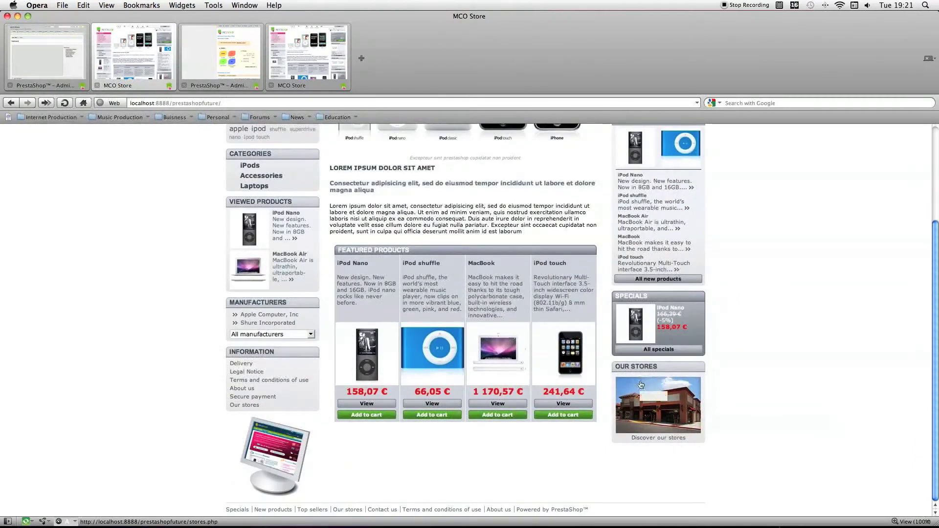
scroll(503, 274, up, 5)
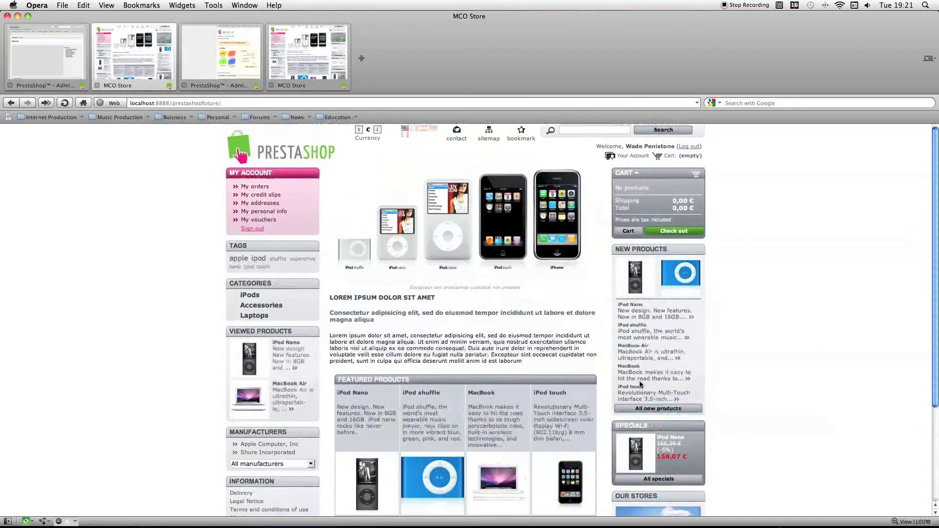
Switch to the older MCO Store front page and browse its featured products
key(ctrl+Tab)
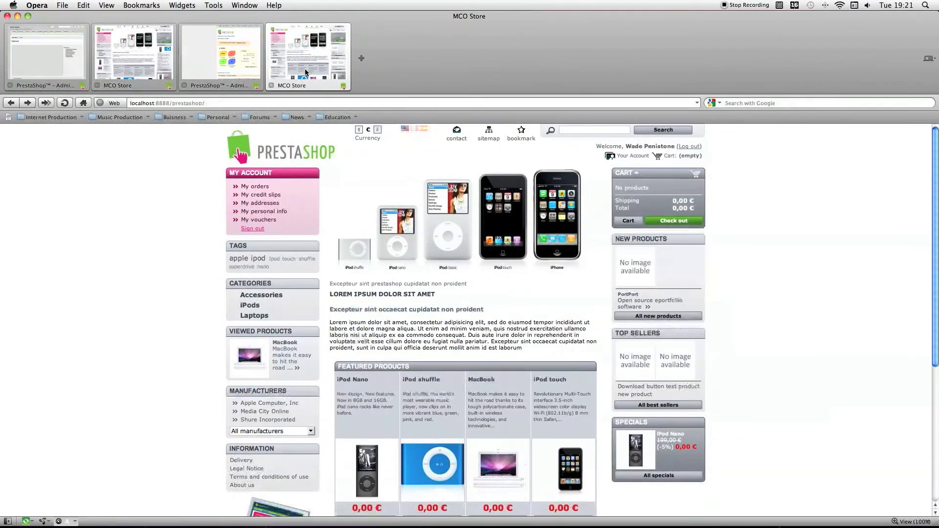
scroll(451, 222, down, 8)
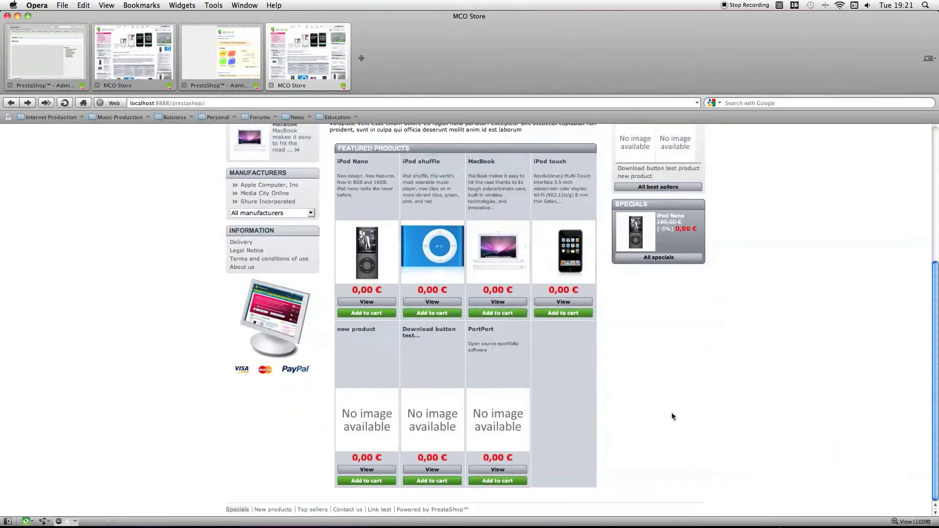
scroll(642, 405, up, 5)
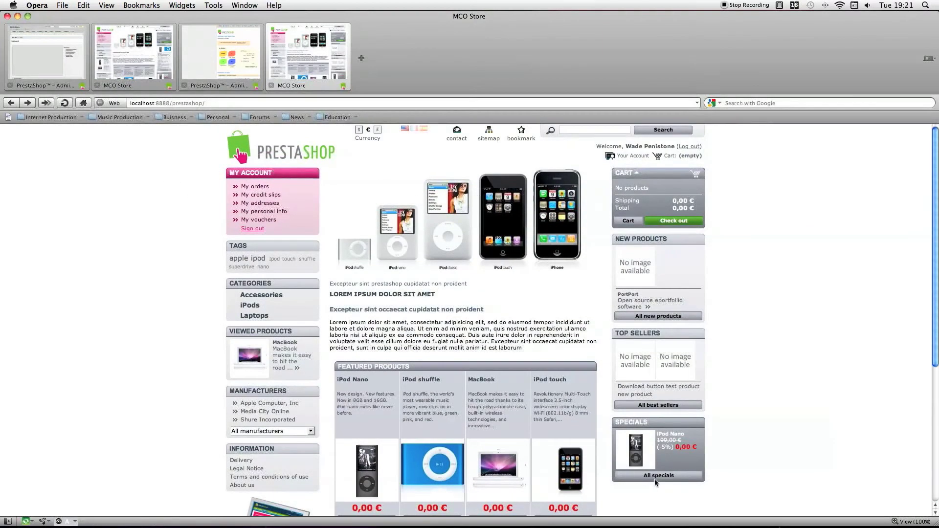
scroll(302, 401, down, 5)
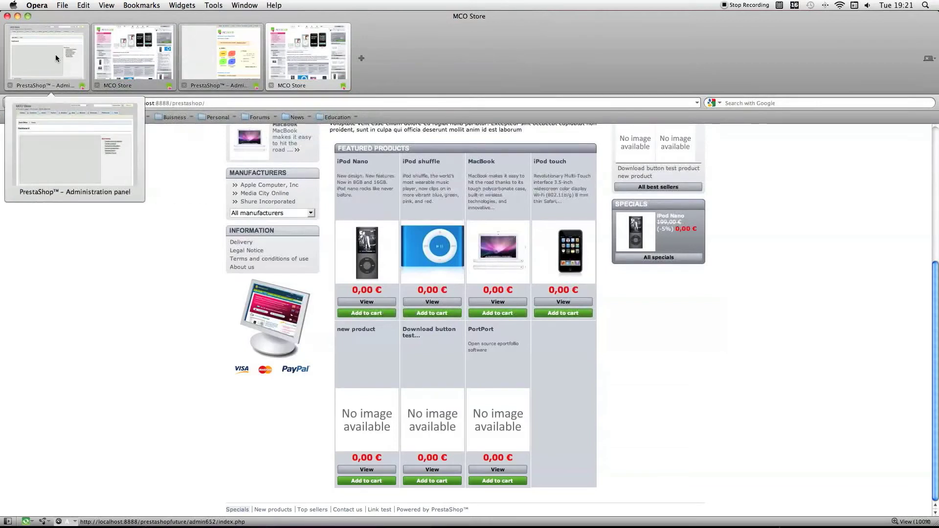
Show the 1.4 admin Dashboard, compare it with the older Back Office, then return to it
click(56, 56)
scroll(423, 290, up, 2)
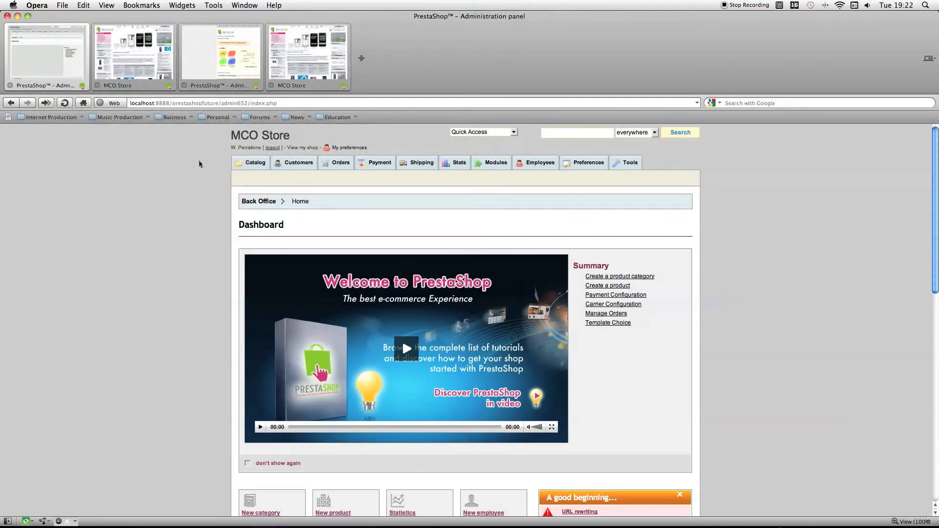
click(212, 66)
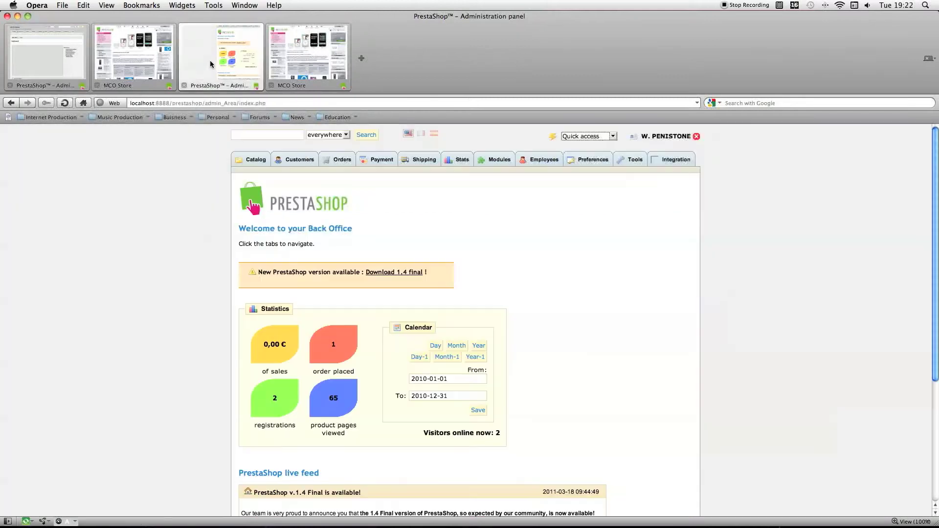
scroll(432, 352, down, 9)
scroll(432, 352, up, 5)
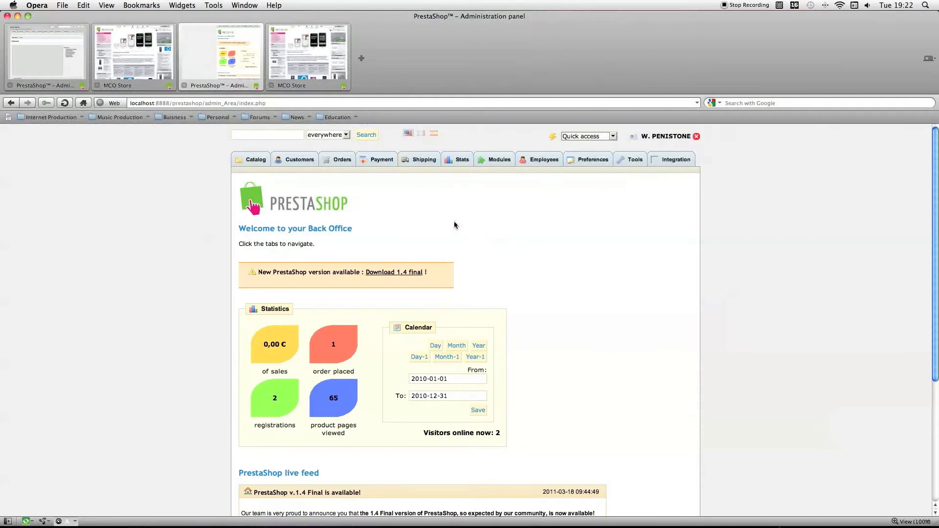
click(32, 63)
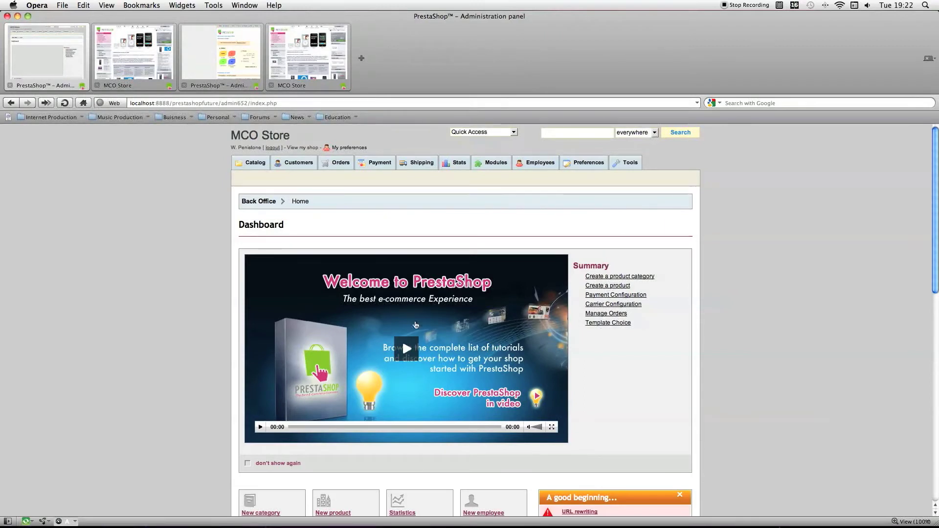
Scroll through the 1.4 admin Dashboard and back up to its welcome video and summary links
scroll(663, 402, down, 8)
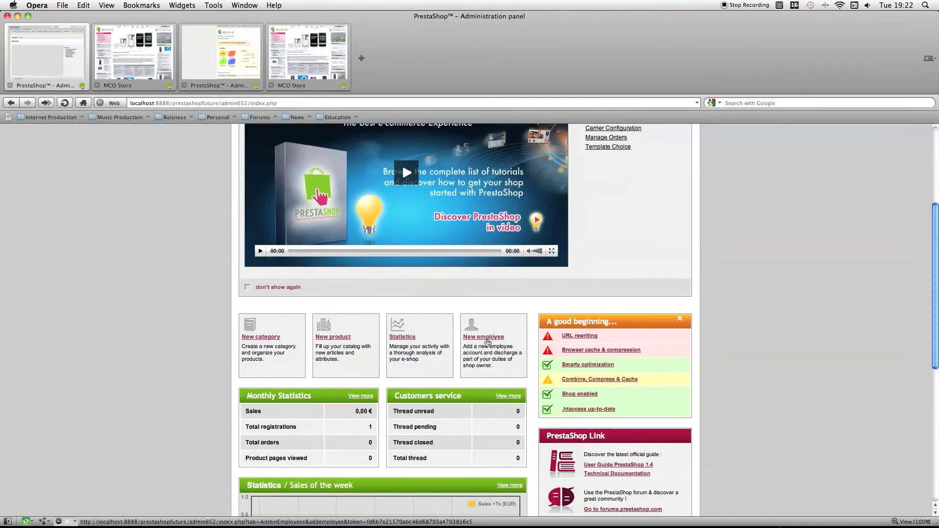
scroll(499, 235, up, 8)
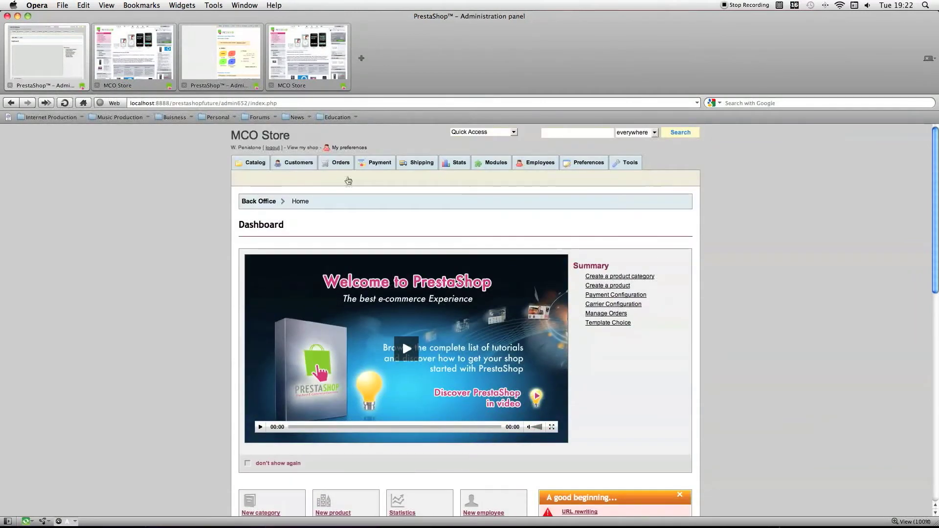
scroll(491, 225, down, 10)
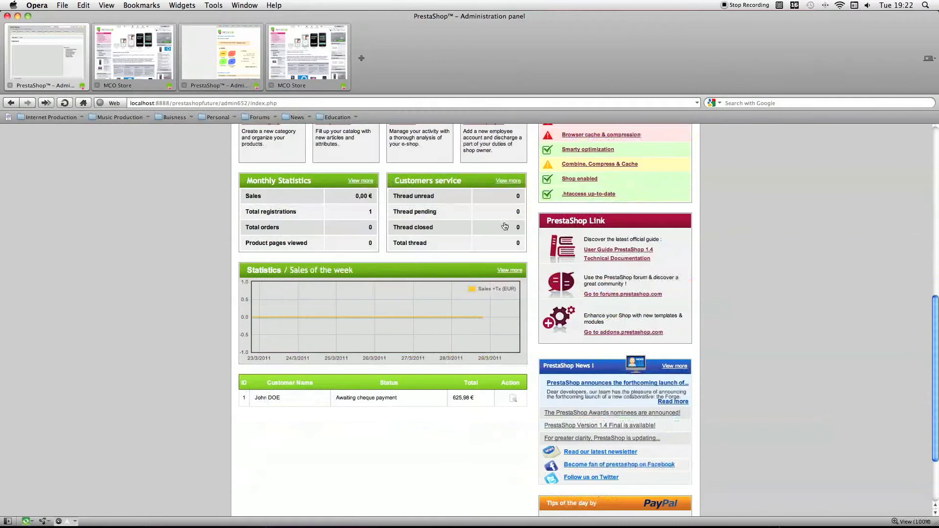
scroll(491, 224, up, 4)
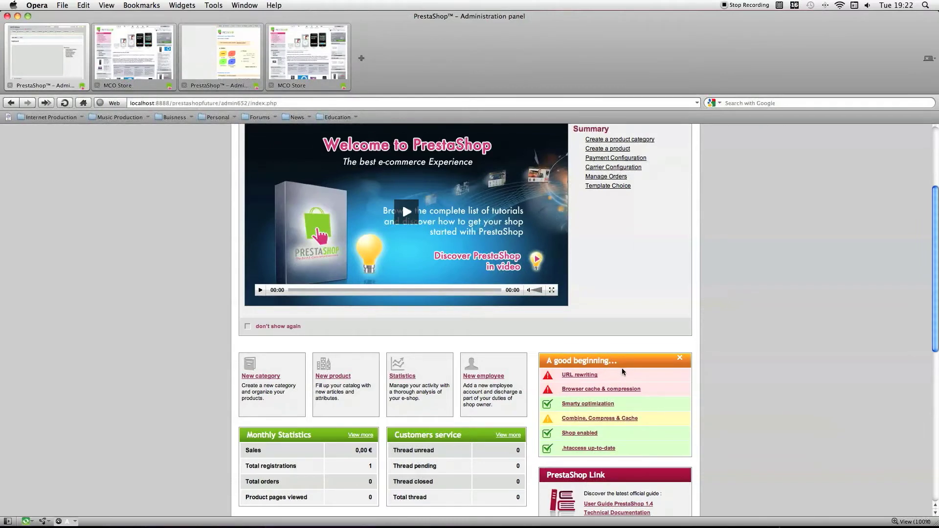
scroll(622, 372, down, 6)
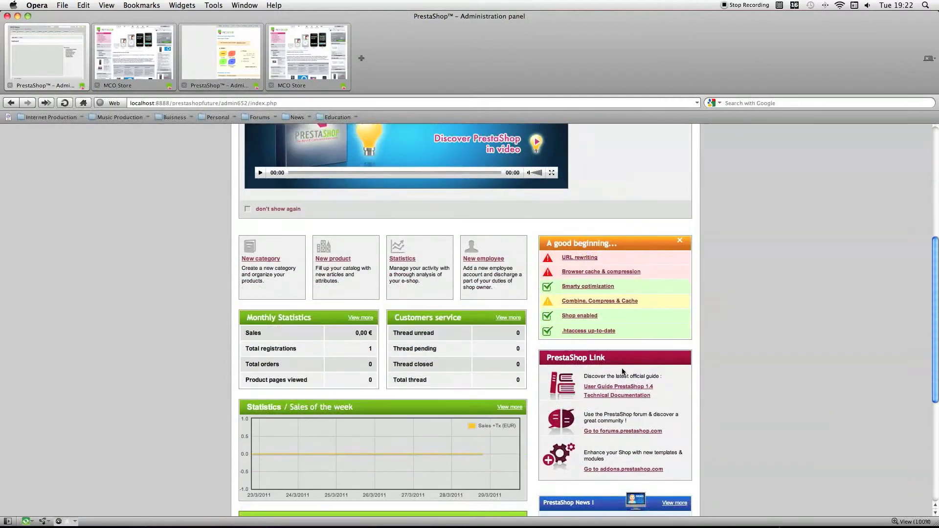
scroll(447, 355, down, 3)
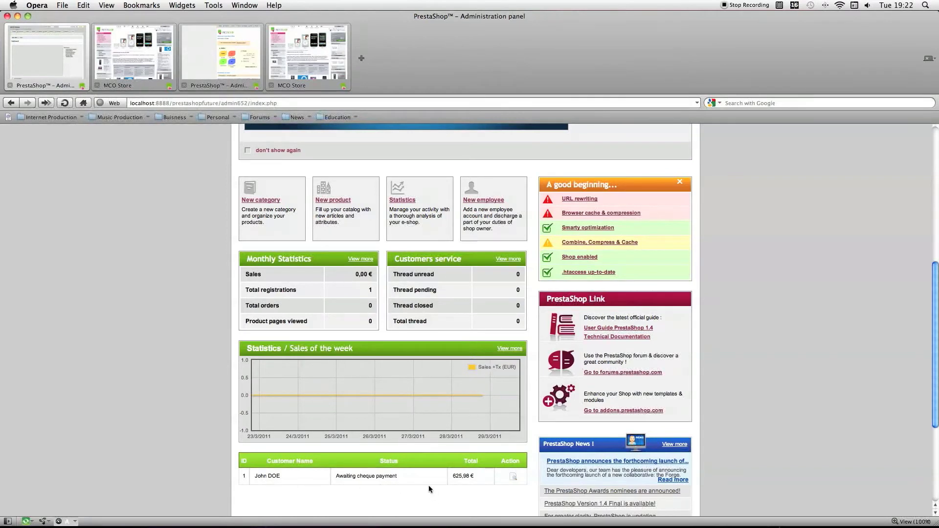
scroll(429, 484, down, 2)
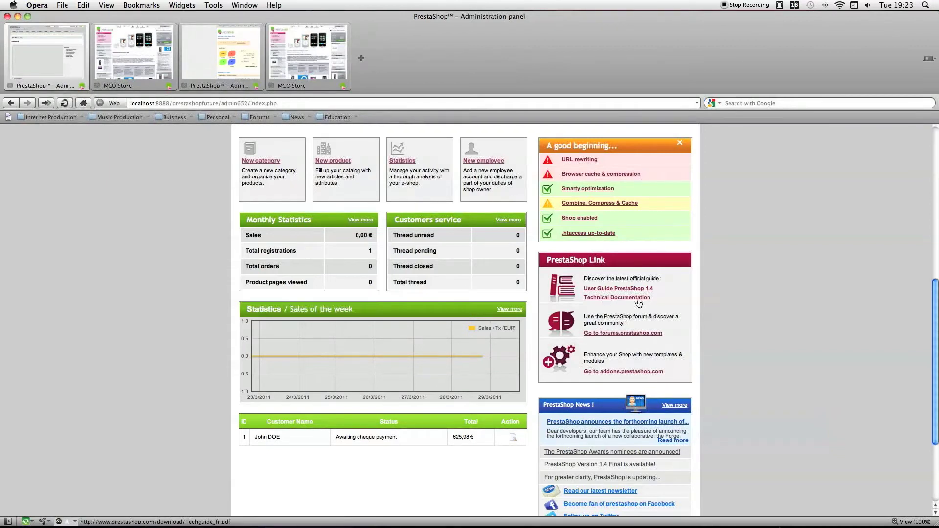
scroll(691, 328, down, 3)
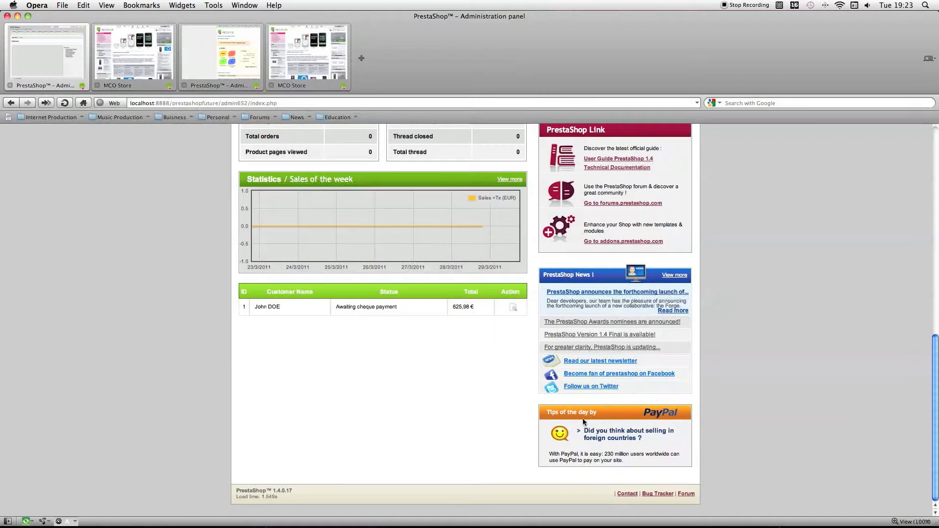
scroll(610, 439, up, 15)
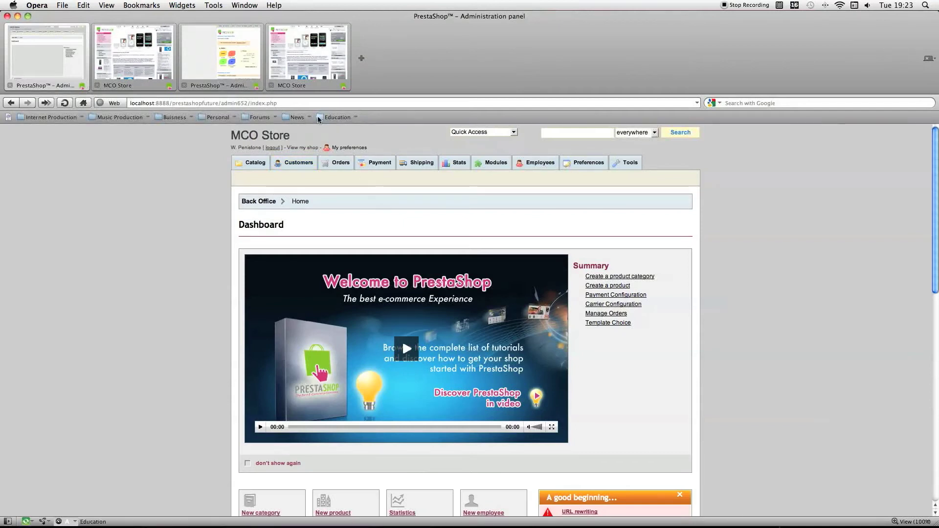
click(218, 86)
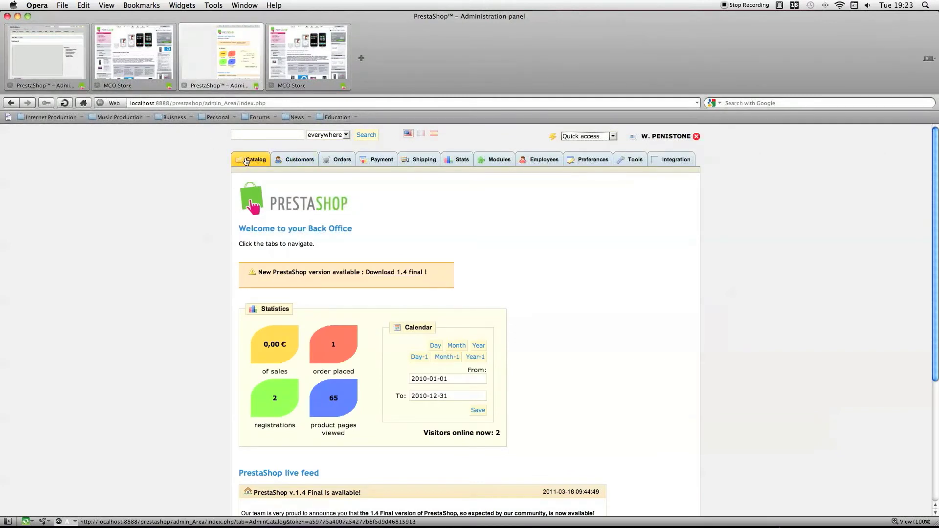
click(40, 69)
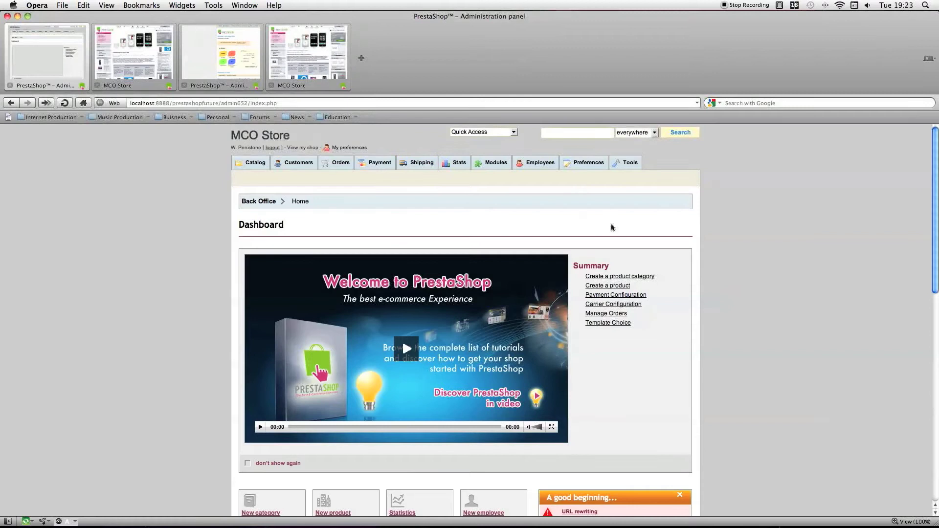
click(248, 68)
scroll(367, 307, down, 5)
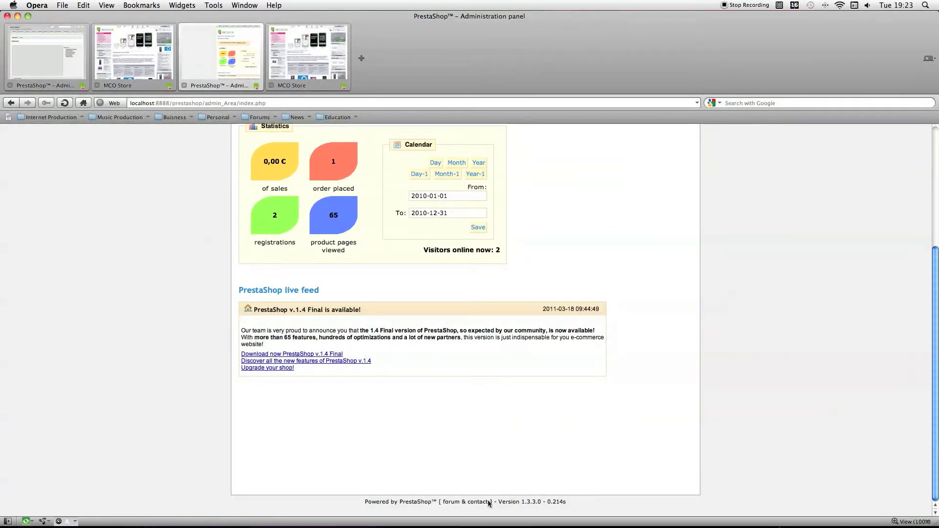
click(52, 63)
scroll(330, 327, down, 10)
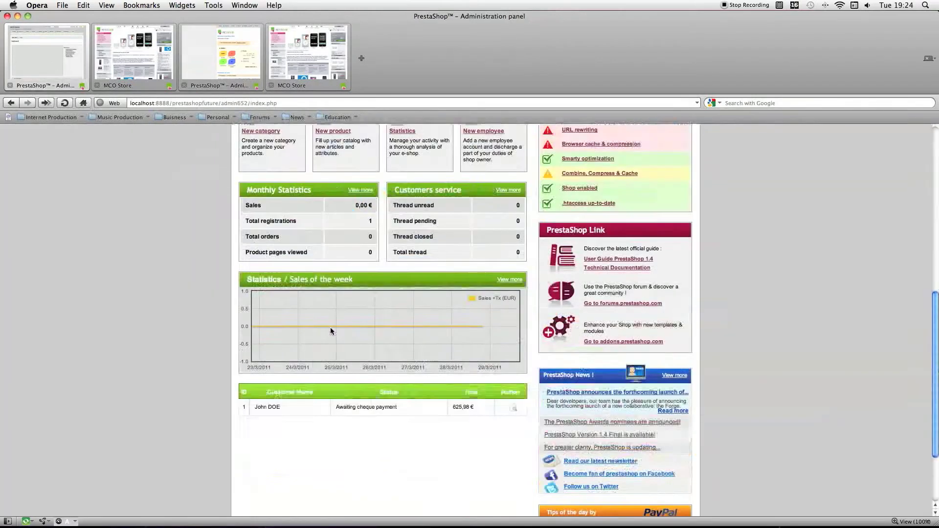
scroll(300, 505, up, 1)
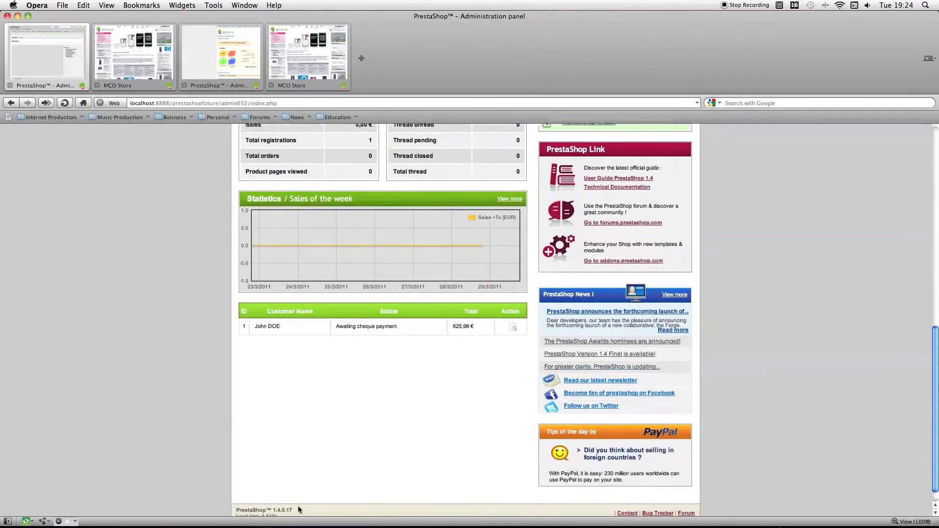
scroll(305, 501, down, 1)
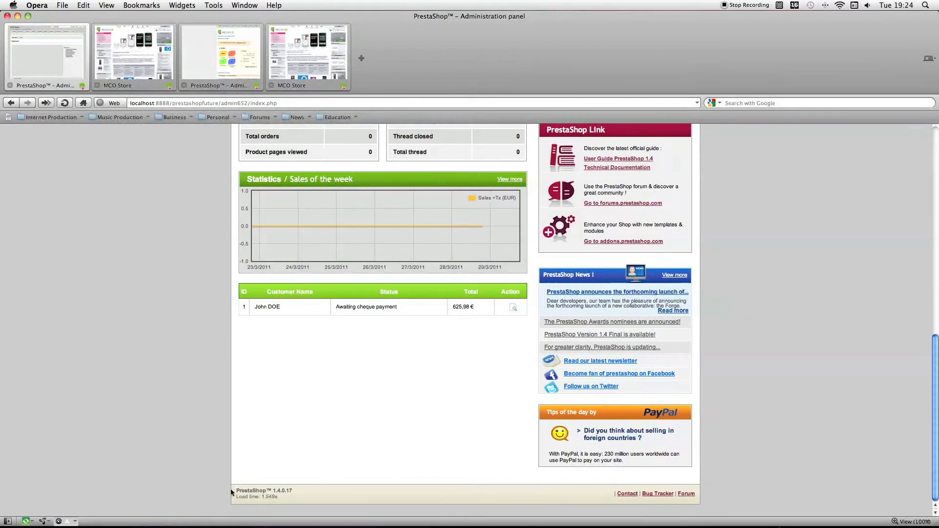
click(204, 51)
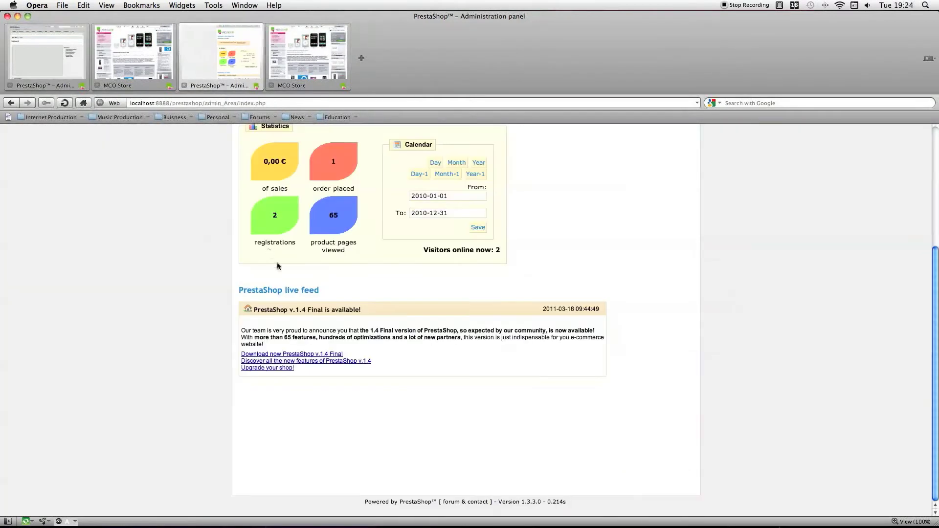
drag(364, 503, 591, 505)
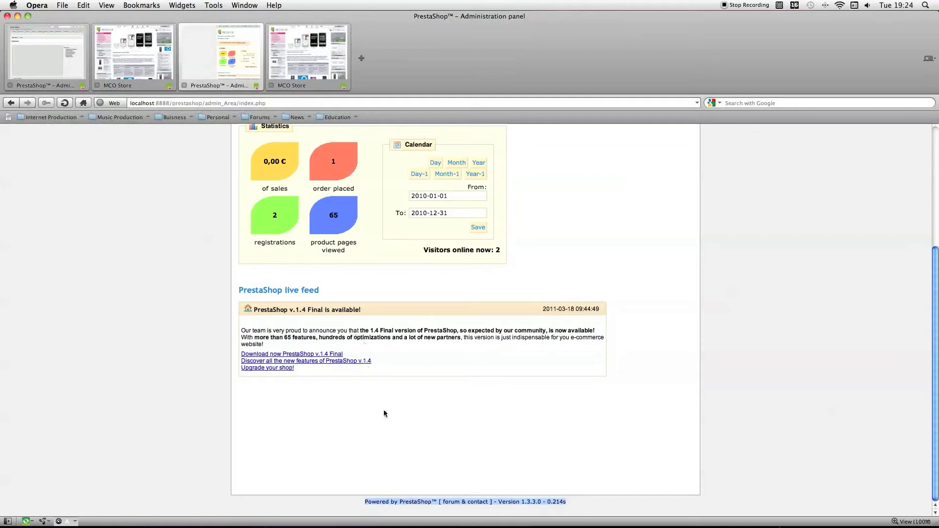
click(539, 500)
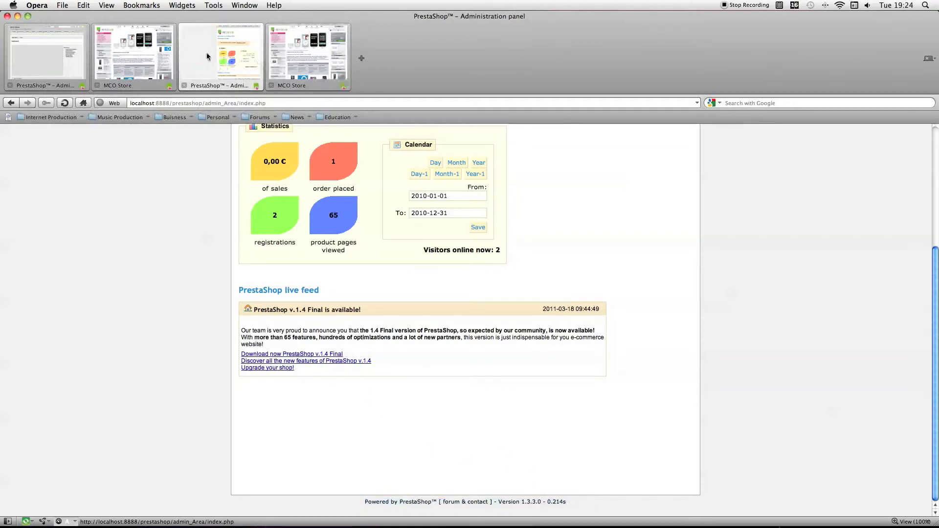
click(47, 54)
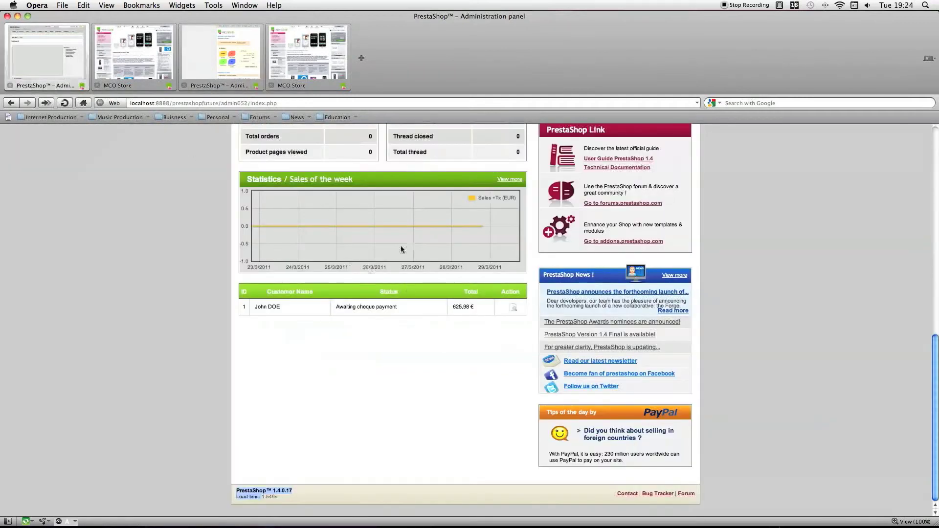
click(263, 498)
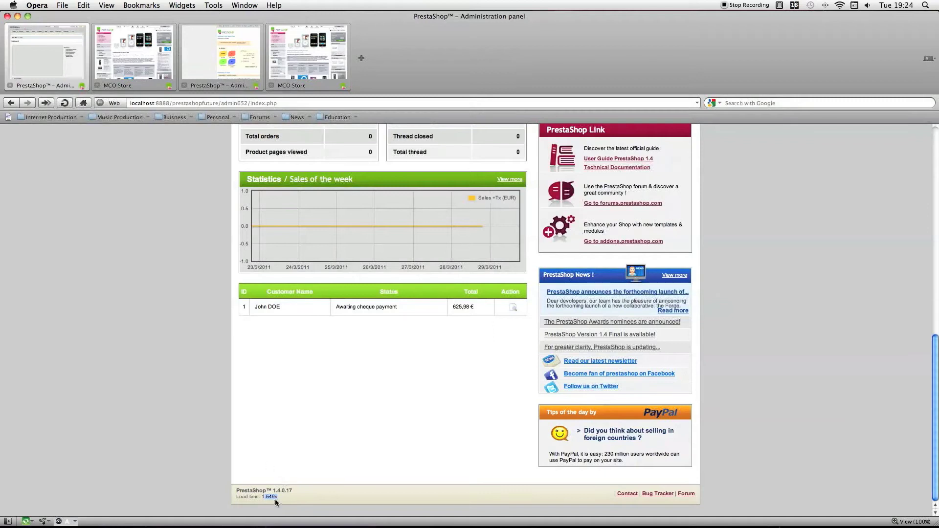
scroll(139, 183, up, 1)
click(220, 54)
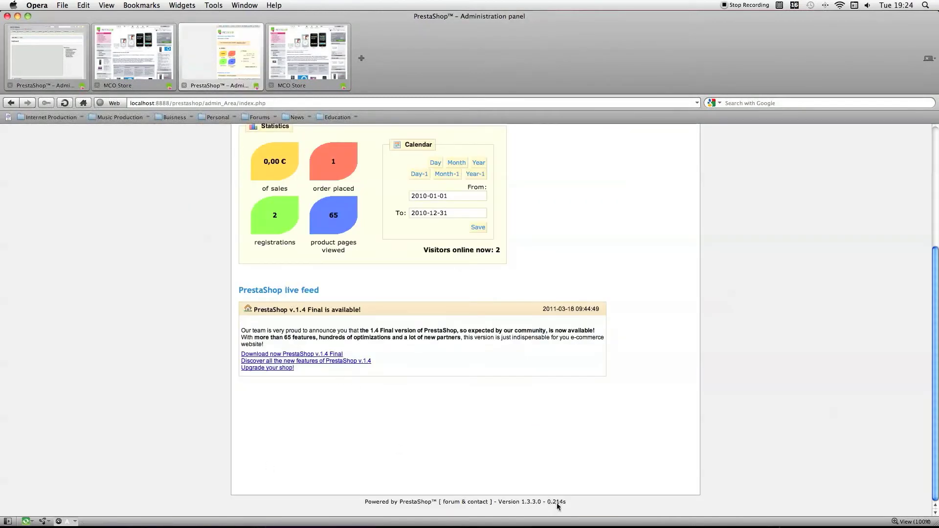
drag(547, 502, 566, 505)
scroll(386, 343, up, 5)
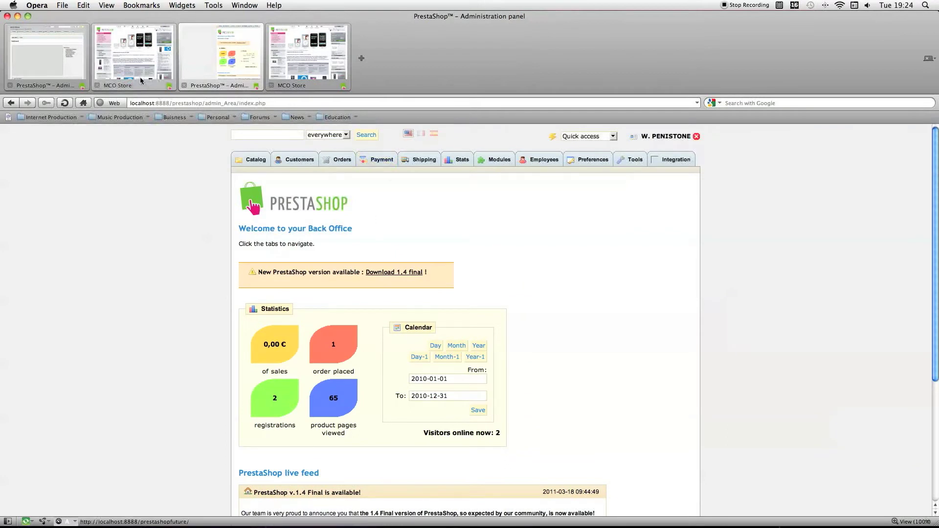
scroll(229, 194, down, 2)
scroll(228, 193, down, 5)
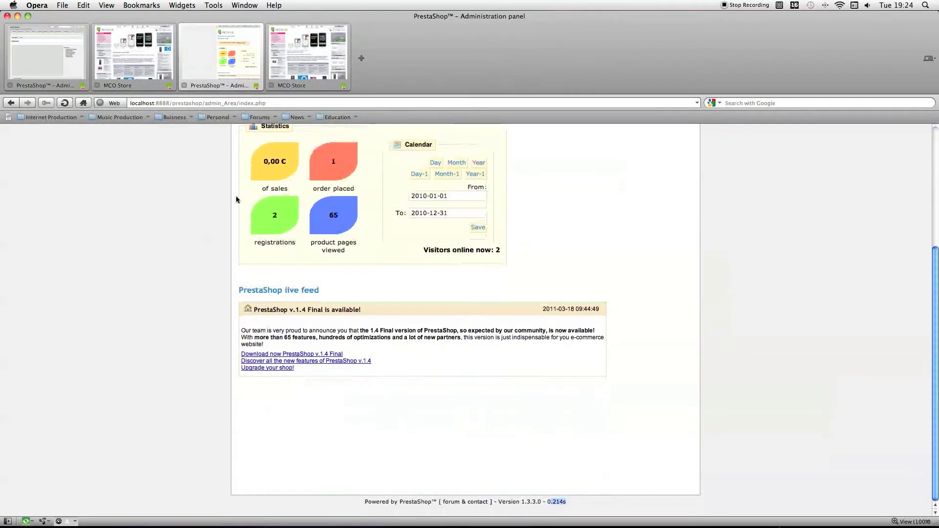
click(127, 67)
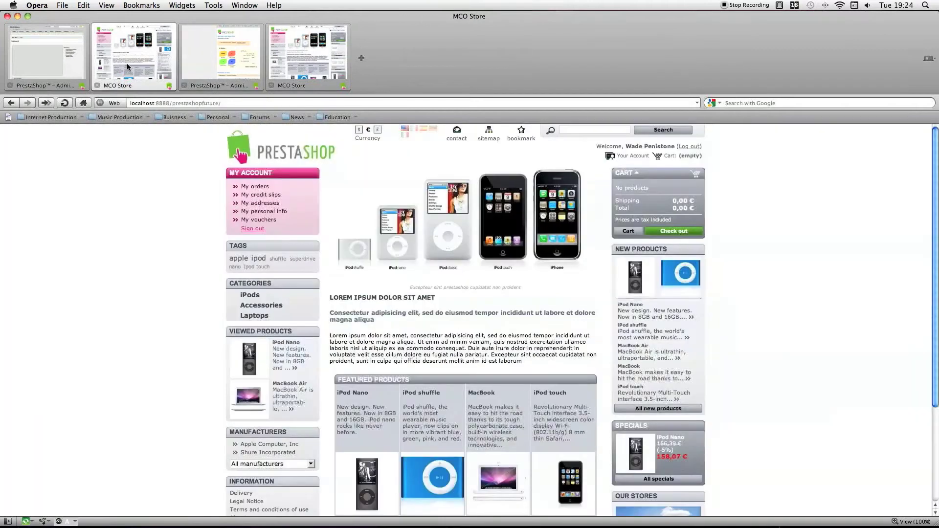
click(47, 54)
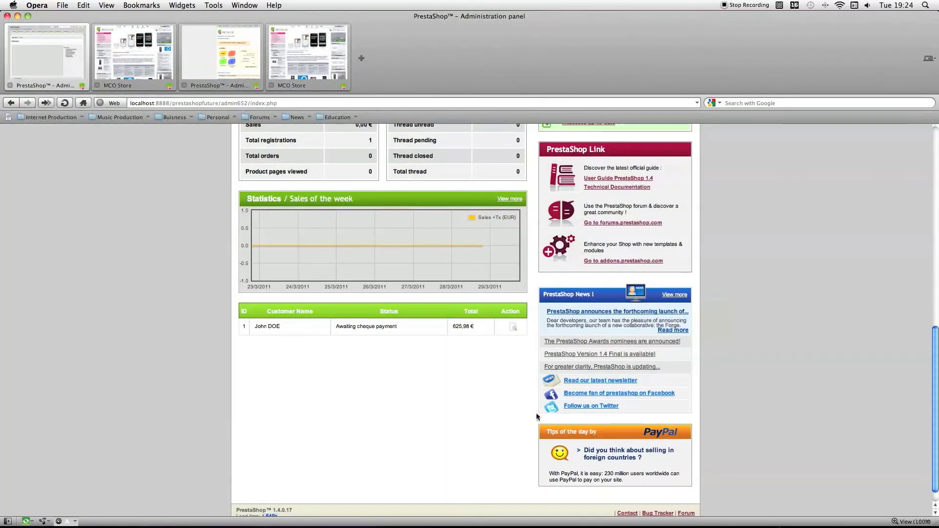
scroll(537, 363, up, 10)
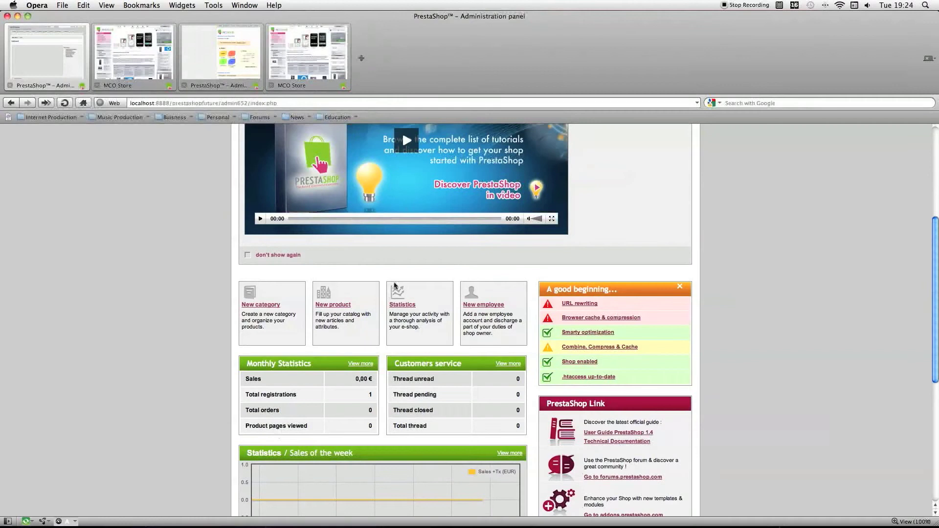
scroll(516, 343, down, 10)
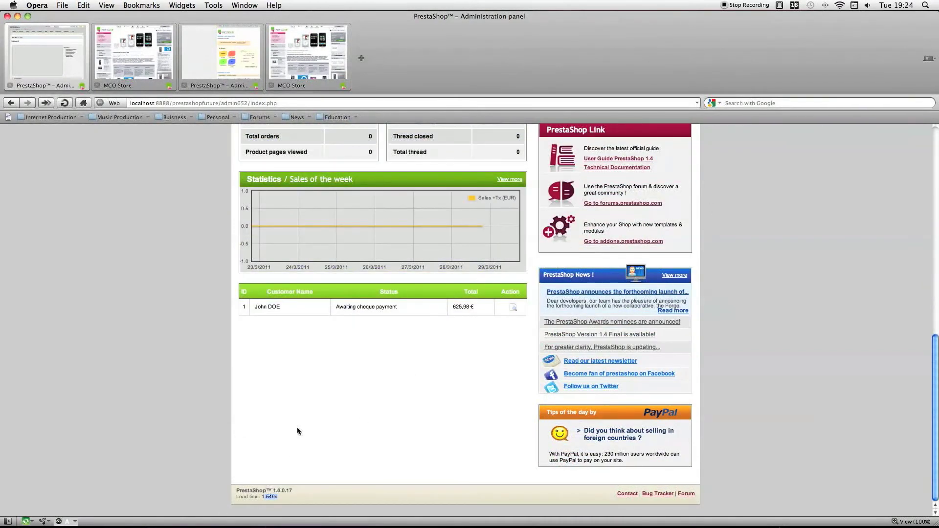
scroll(296, 430, up, 20)
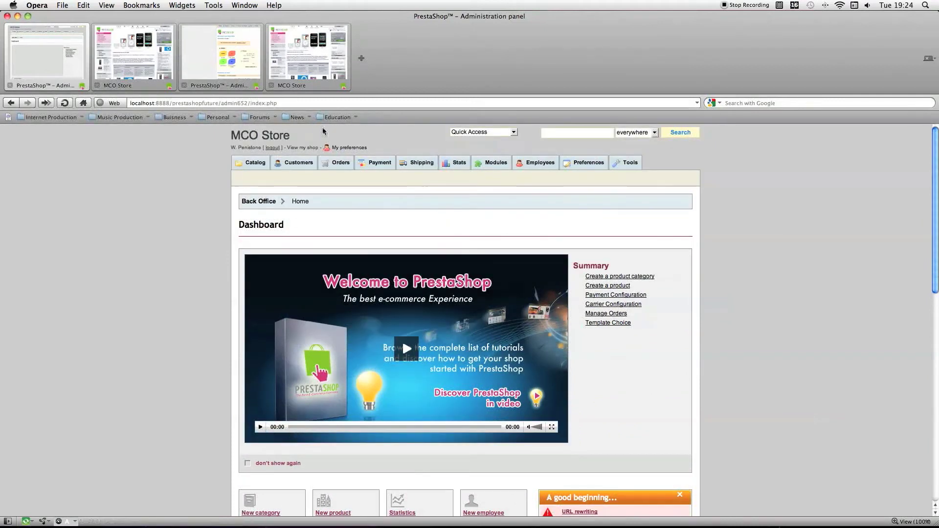
click(221, 56)
scroll(236, 185, up, 5)
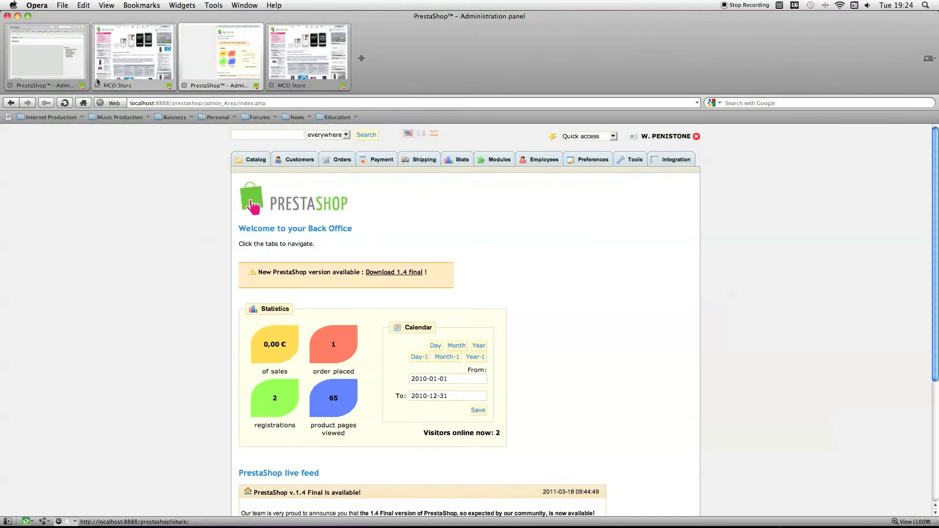
click(79, 76)
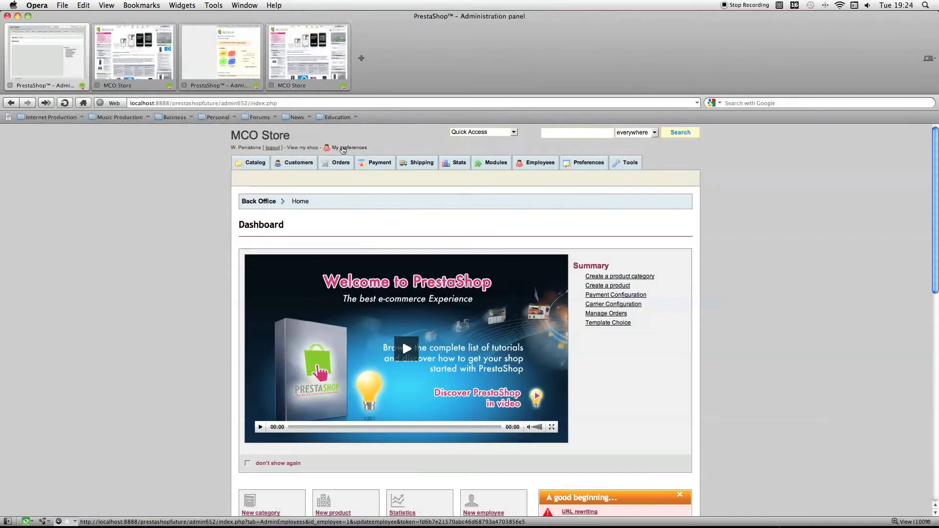
click(221, 61)
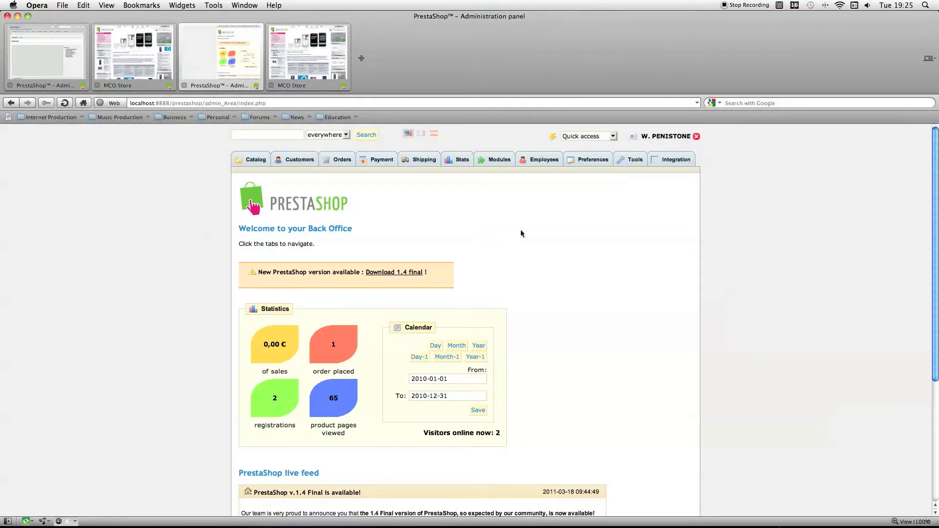
scroll(520, 233, down, 5)
scroll(521, 233, up, 5)
click(575, 137)
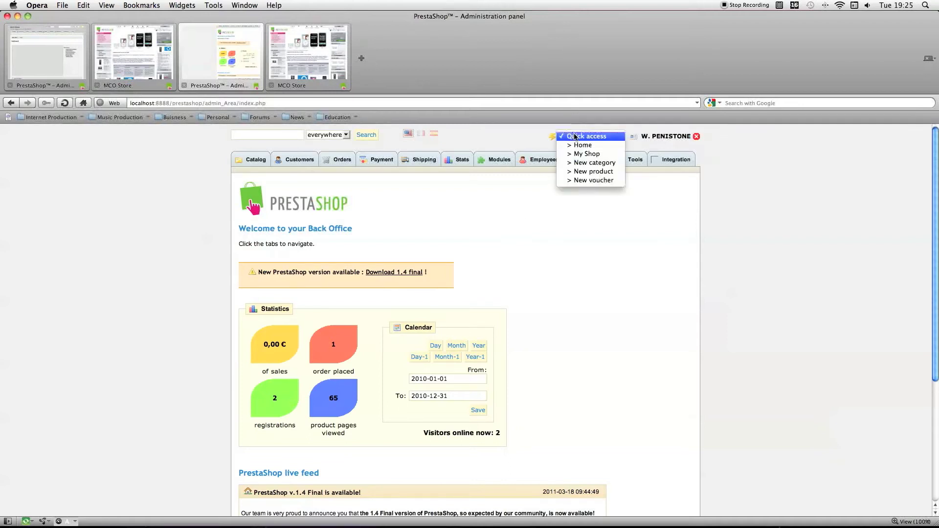
click(510, 136)
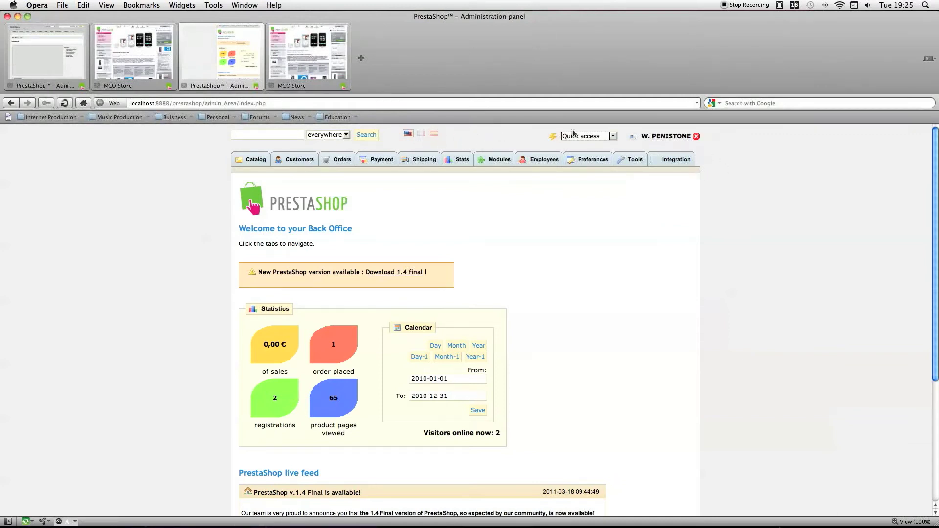
scroll(386, 161, down, 5)
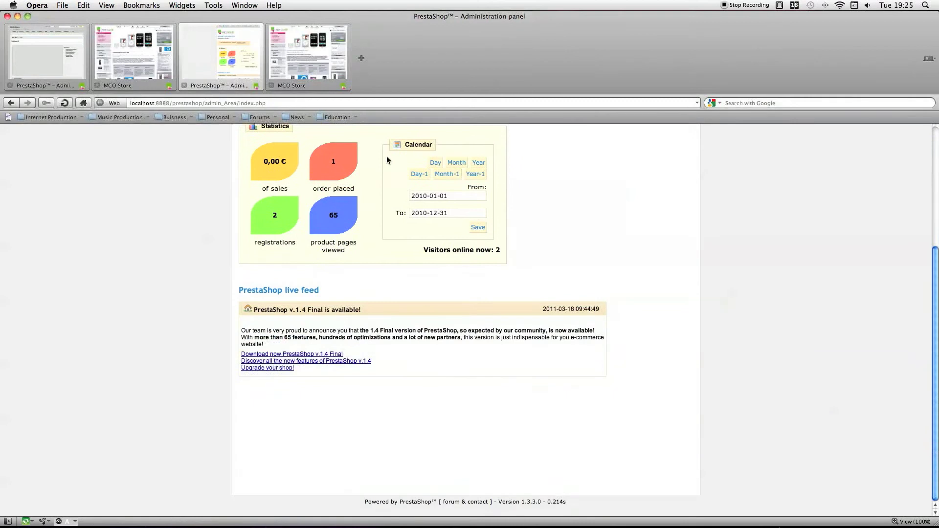
scroll(387, 160, up, 5)
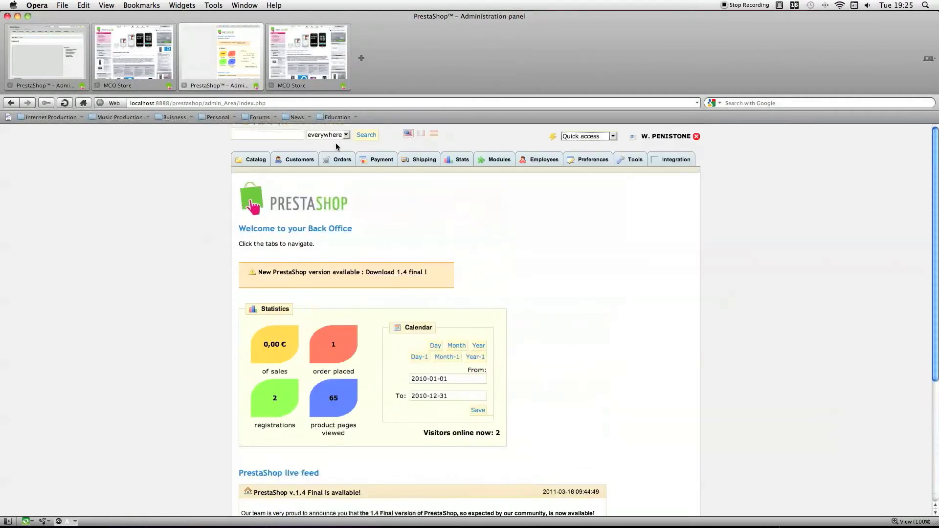
click(52, 66)
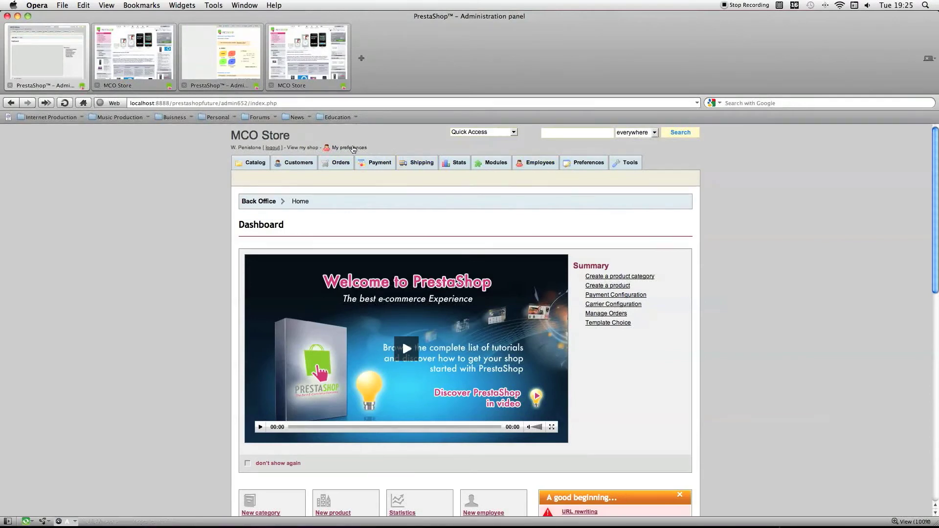
click(343, 149)
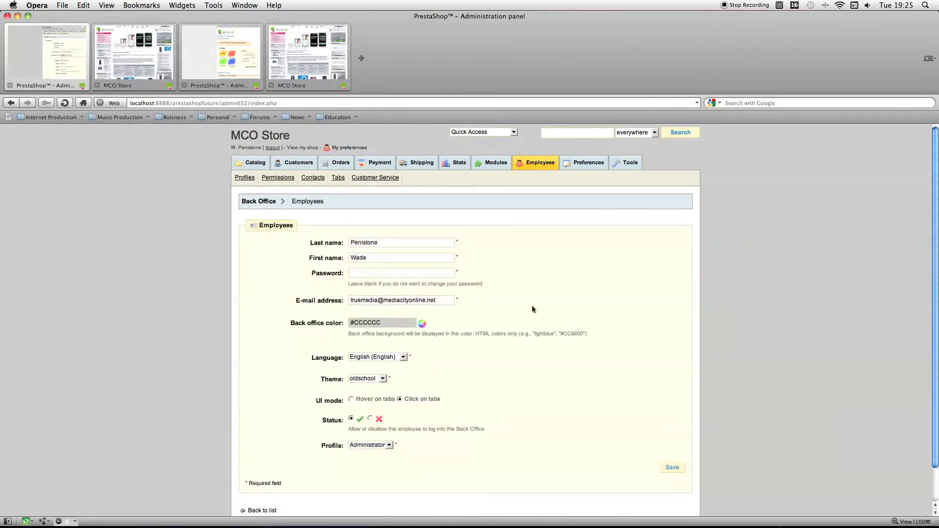
click(422, 325)
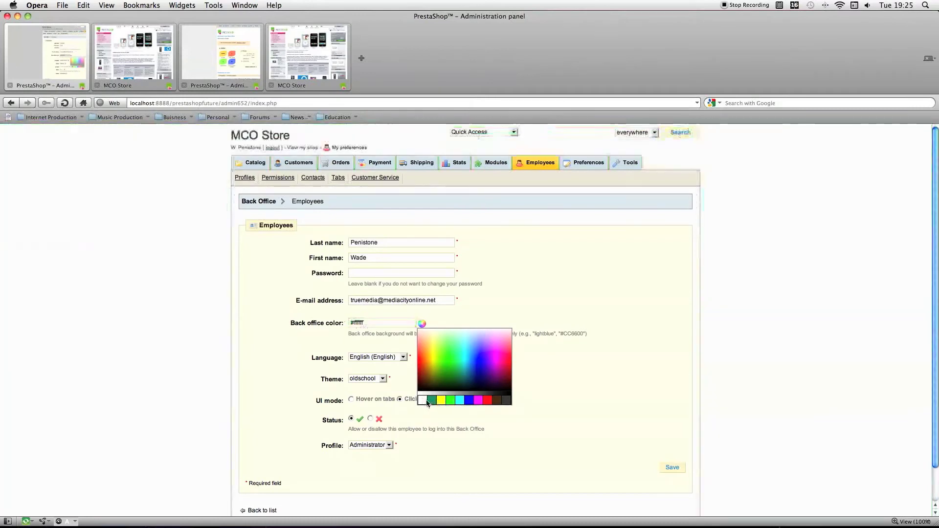
click(423, 401)
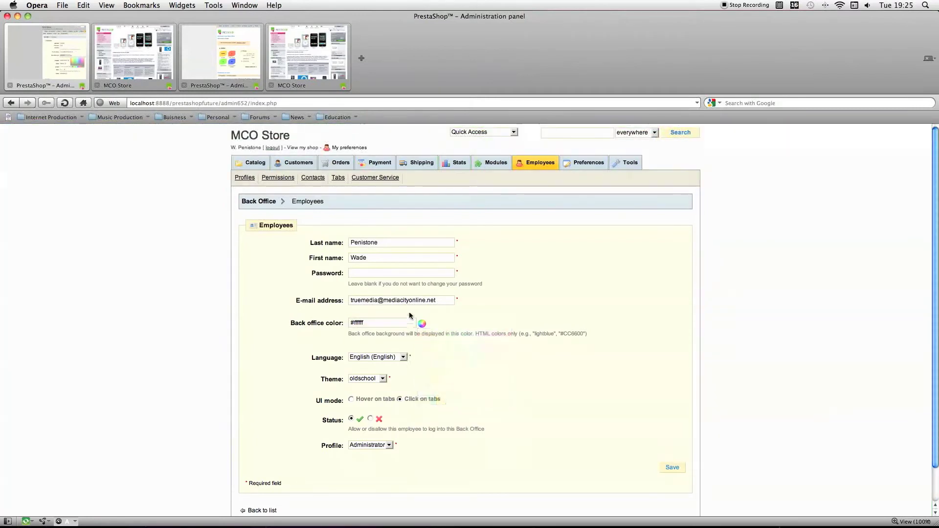
click(404, 357)
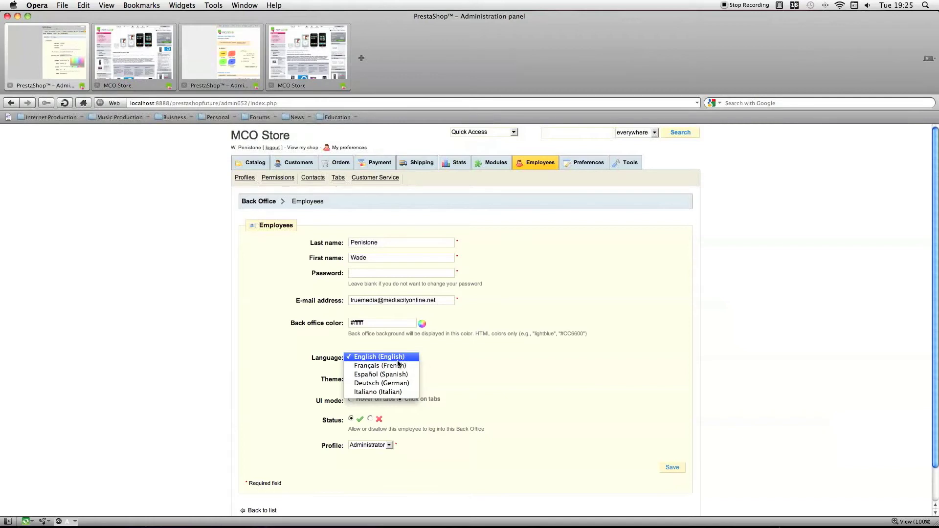
click(403, 358)
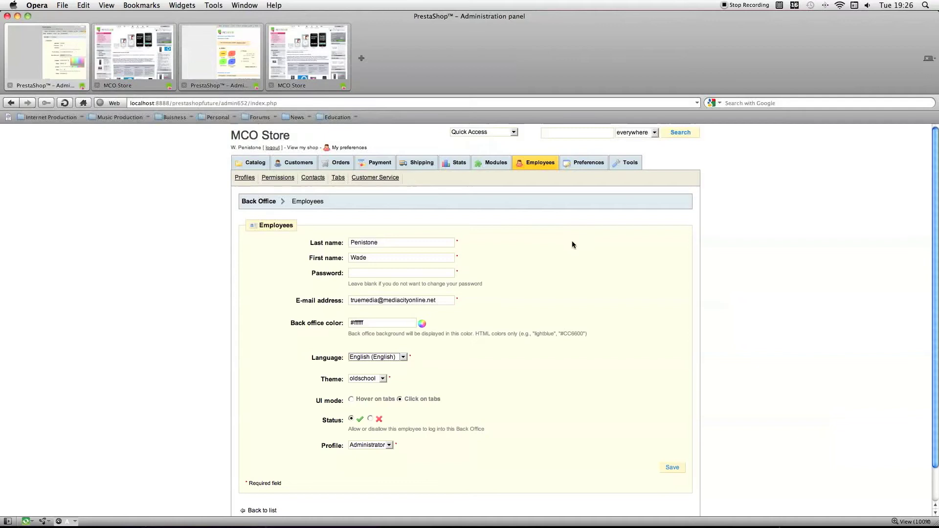
click(401, 362)
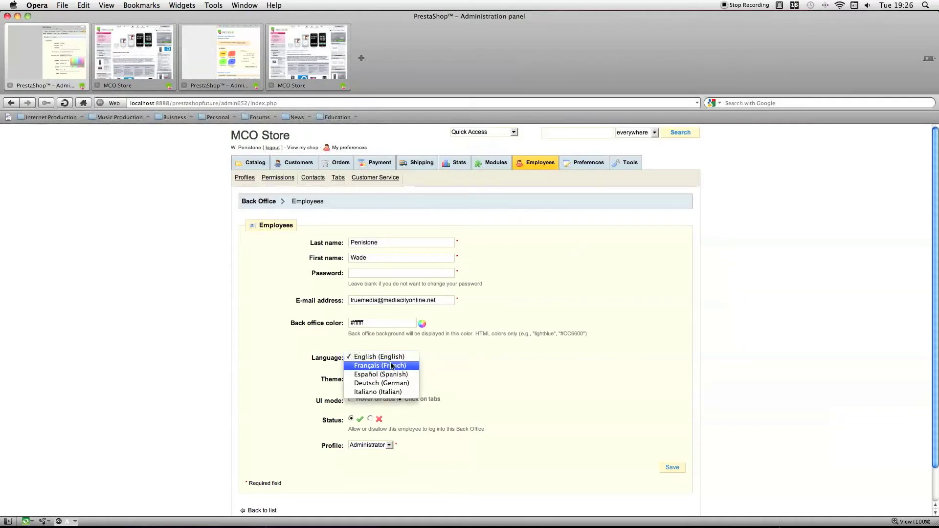
click(392, 365)
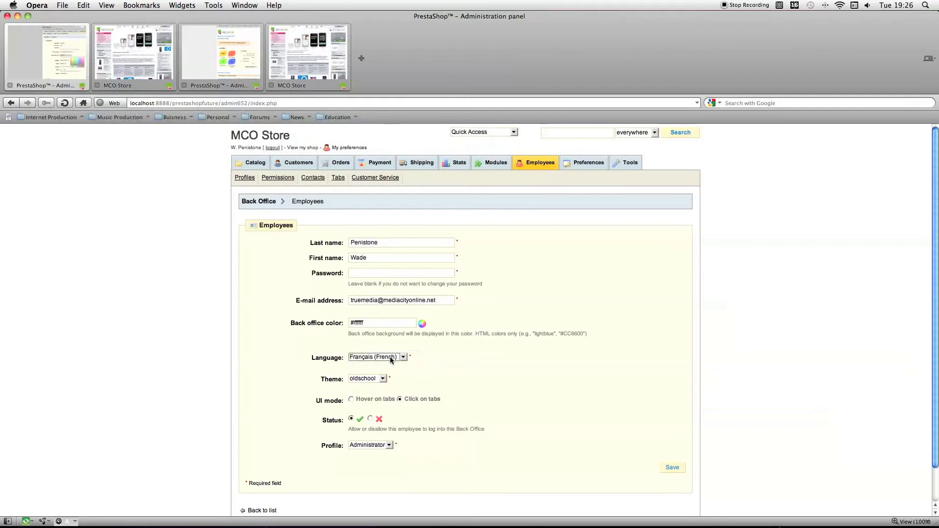
click(391, 362)
click(382, 348)
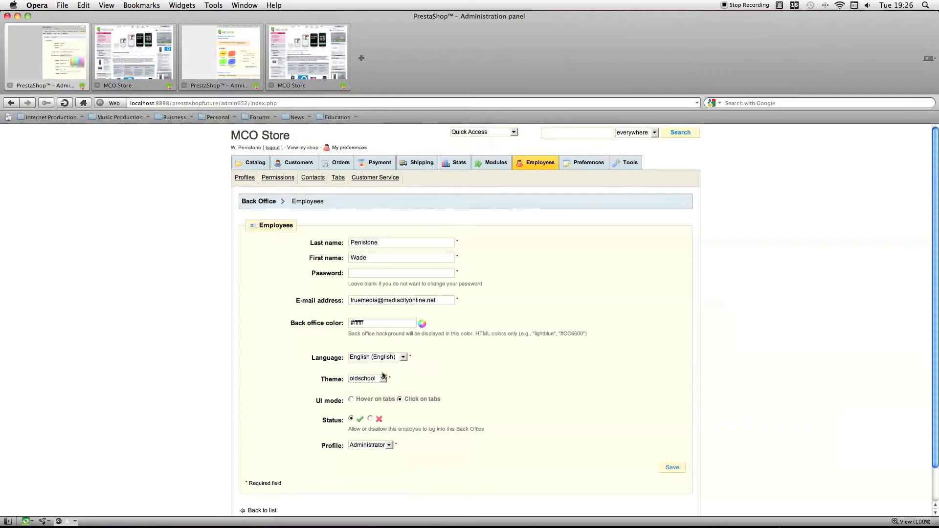
click(353, 379)
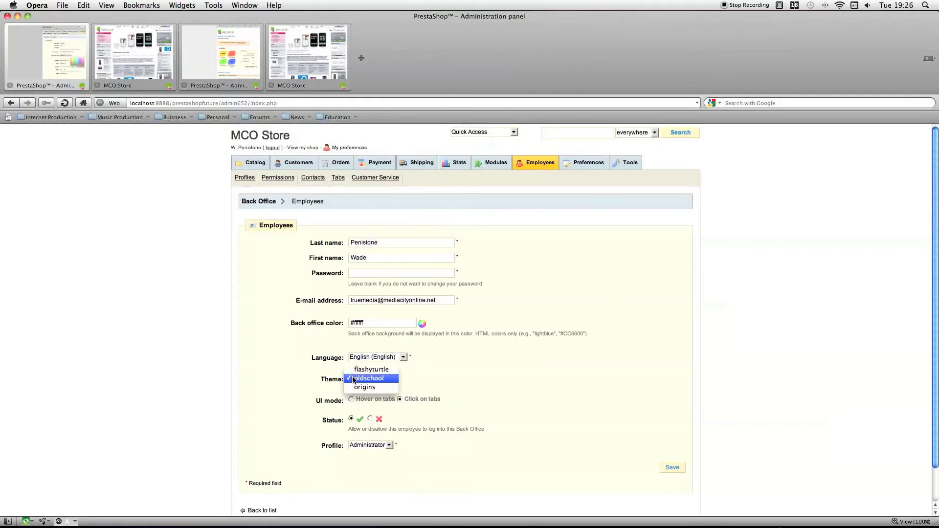
click(392, 378)
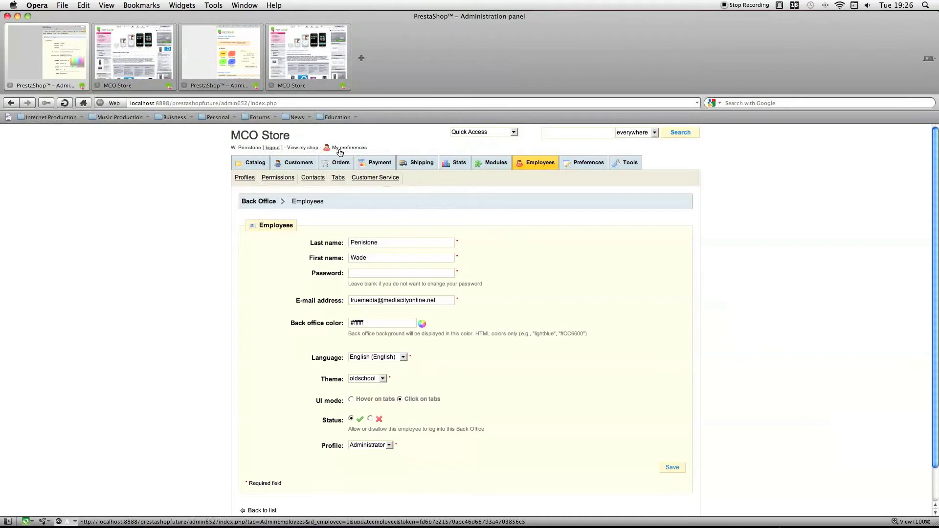
scroll(442, 222, down, 2)
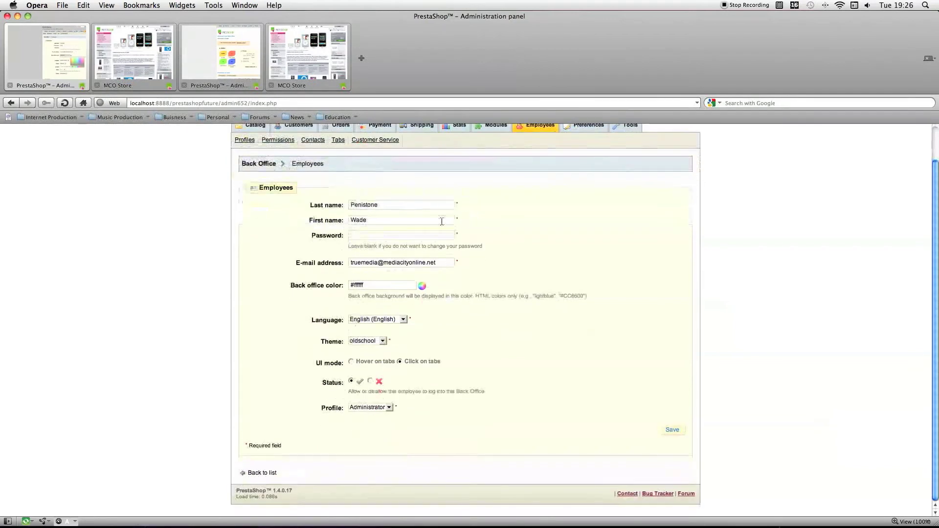
click(383, 341)
click(512, 345)
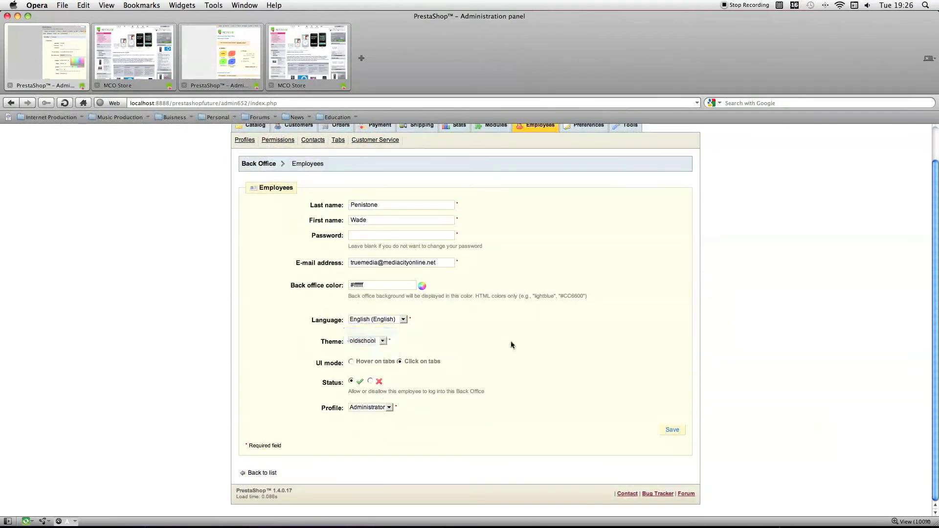
Save the employee preferences with the flashyturtle back-office theme
click(673, 430)
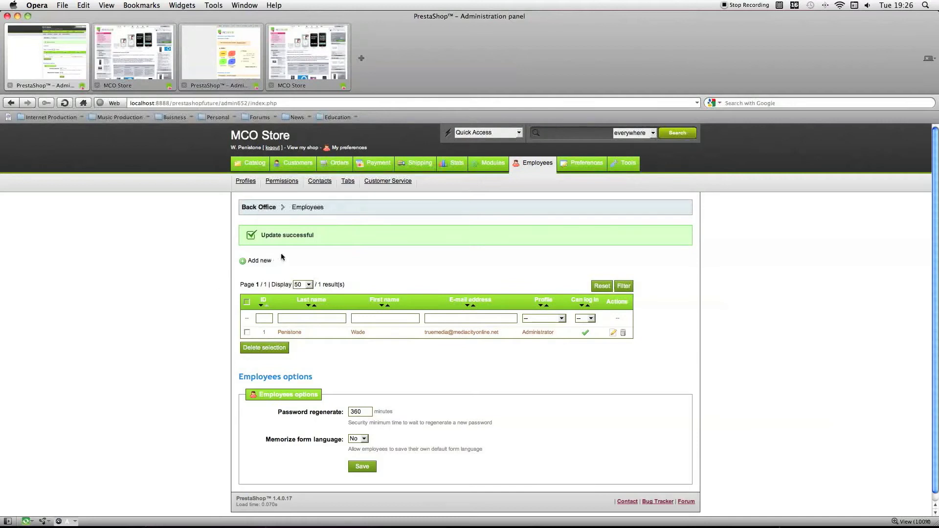
drag(251, 235, 321, 234)
Choose the origins back-office theme in my employee preferences and save
click(339, 148)
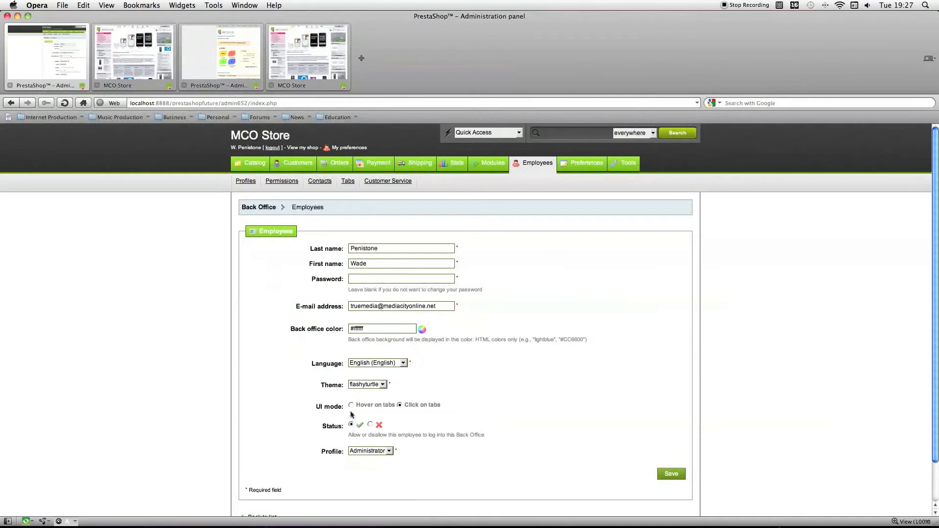
click(359, 385)
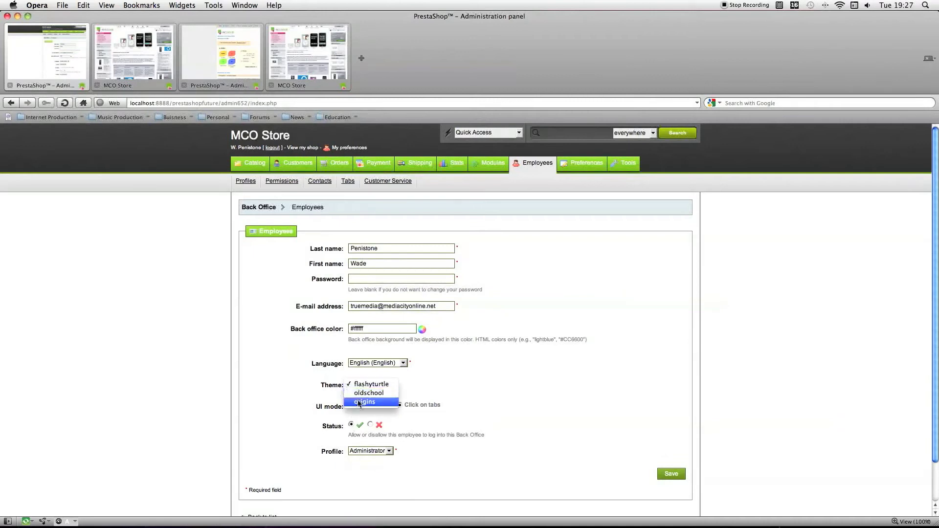
click(365, 402)
click(671, 474)
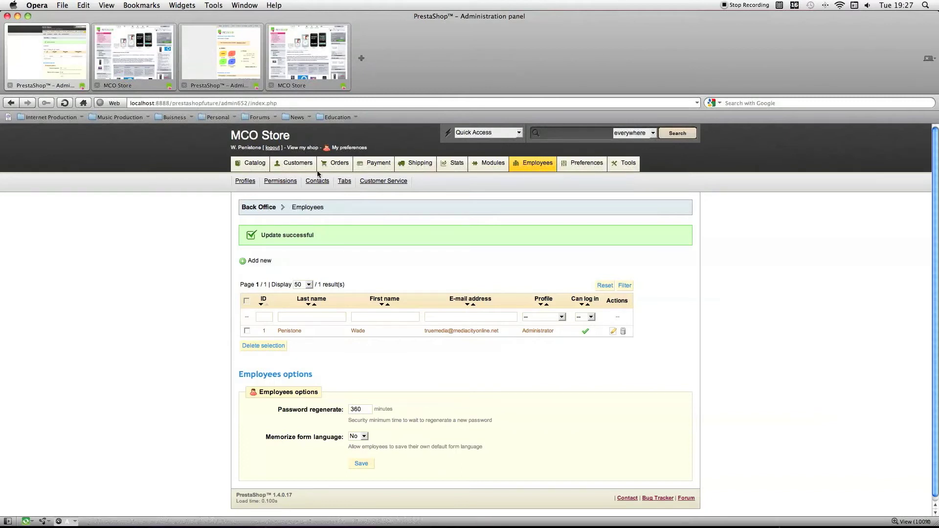
scroll(489, 228, down, 1)
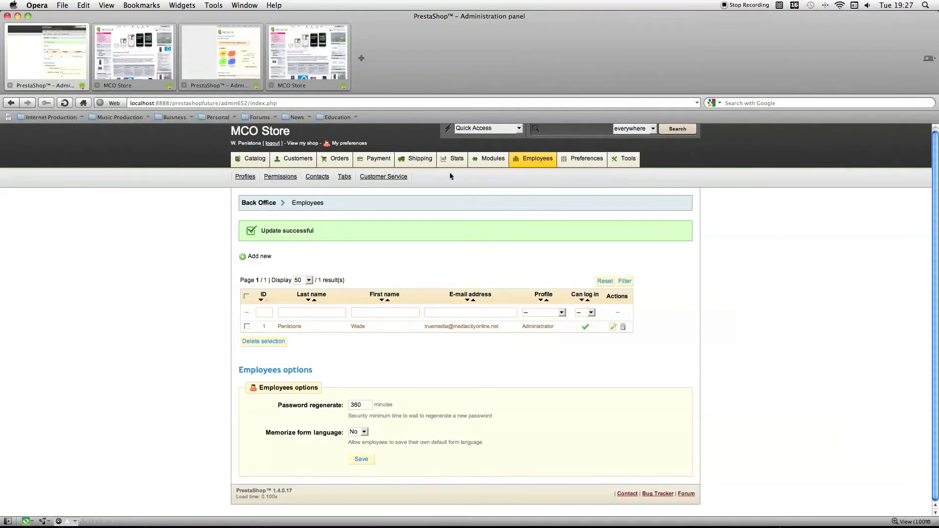
scroll(464, 218, up, 1)
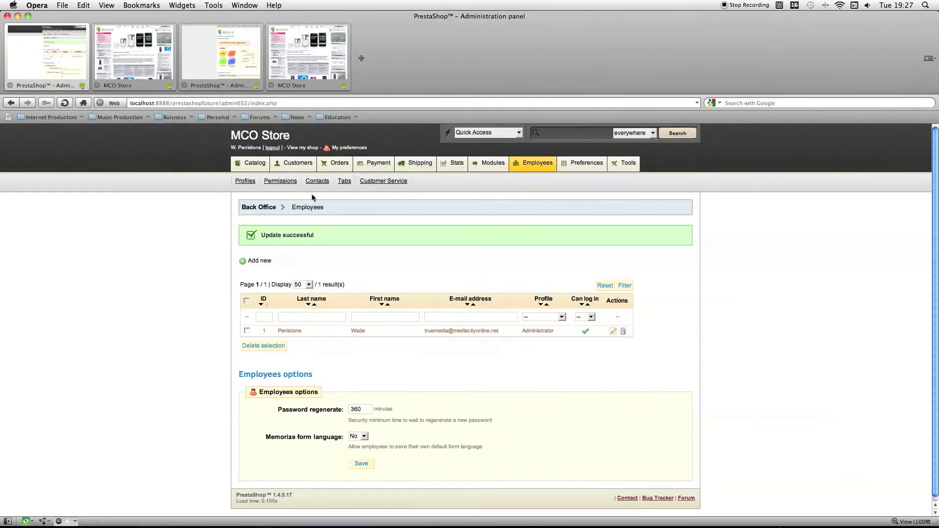
Set UI mode to Hover on tabs in my preferences, save, and try it on the Orders and Shipping tabs
click(350, 148)
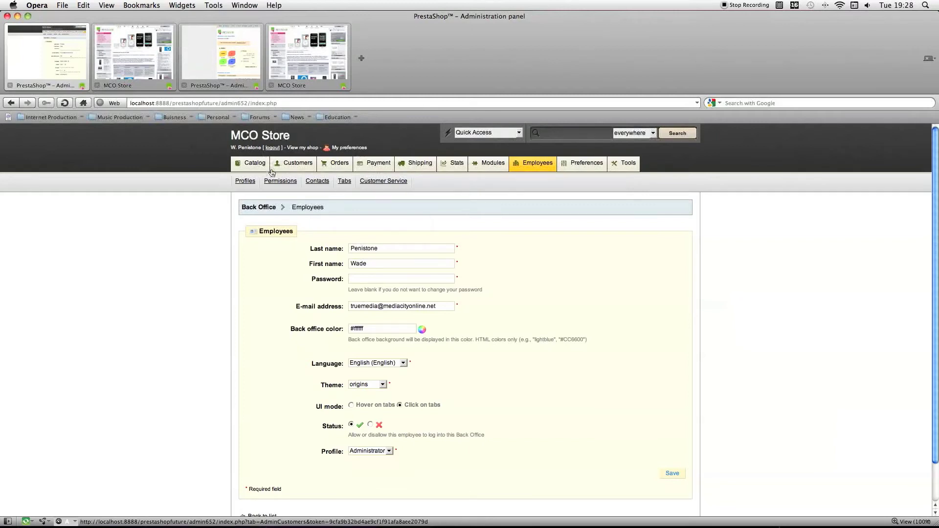
scroll(338, 193, down, 2)
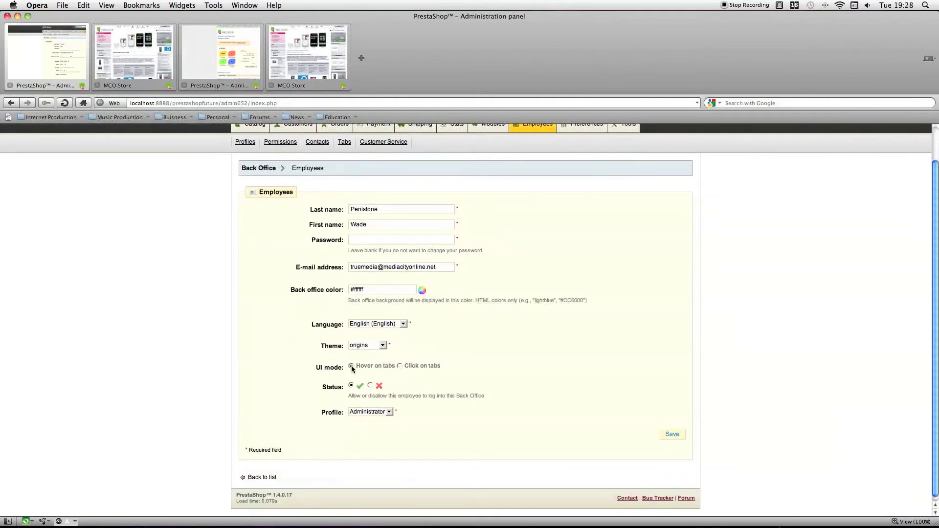
scroll(489, 391, down, 1)
click(671, 430)
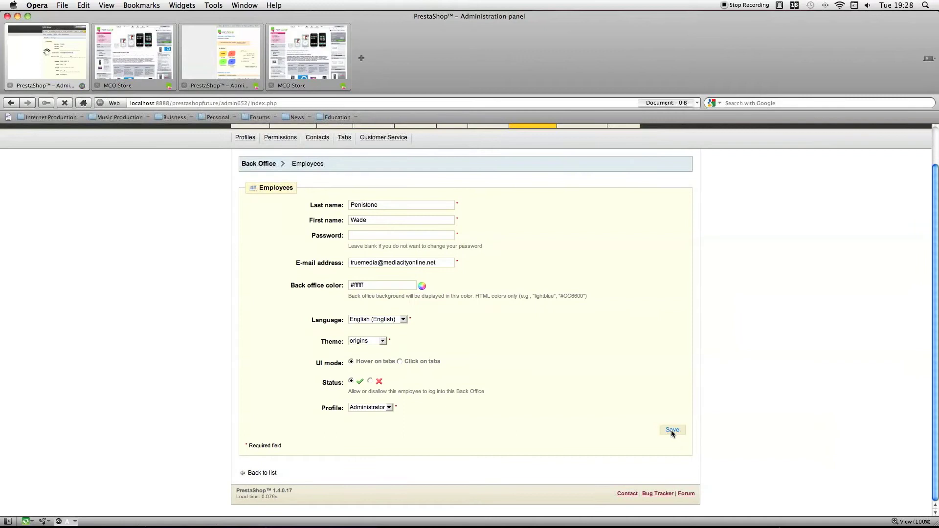
scroll(500, 405, up, 1)
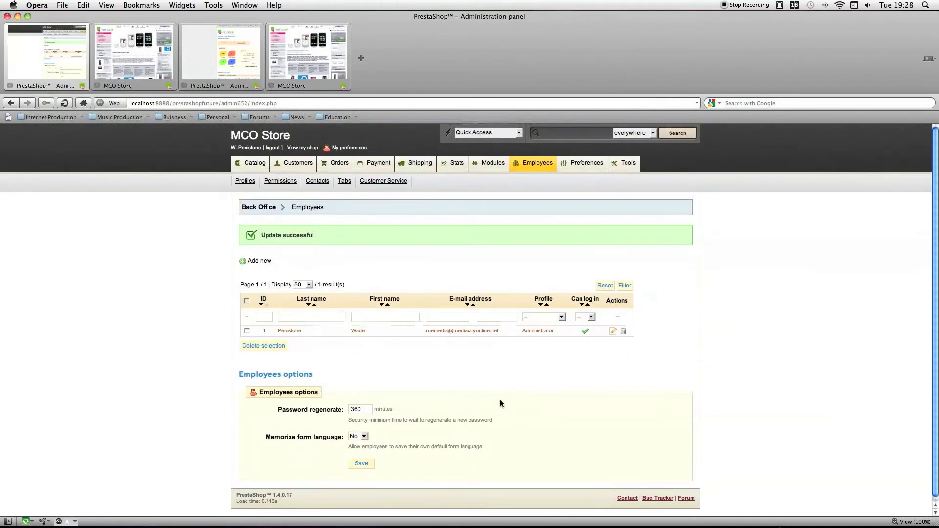
mouse_move(336, 164)
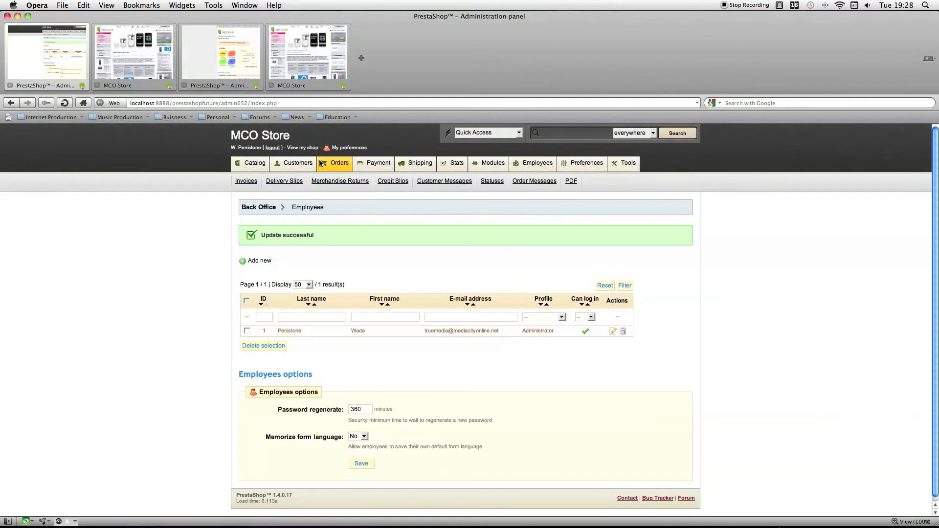
mouse_move(404, 165)
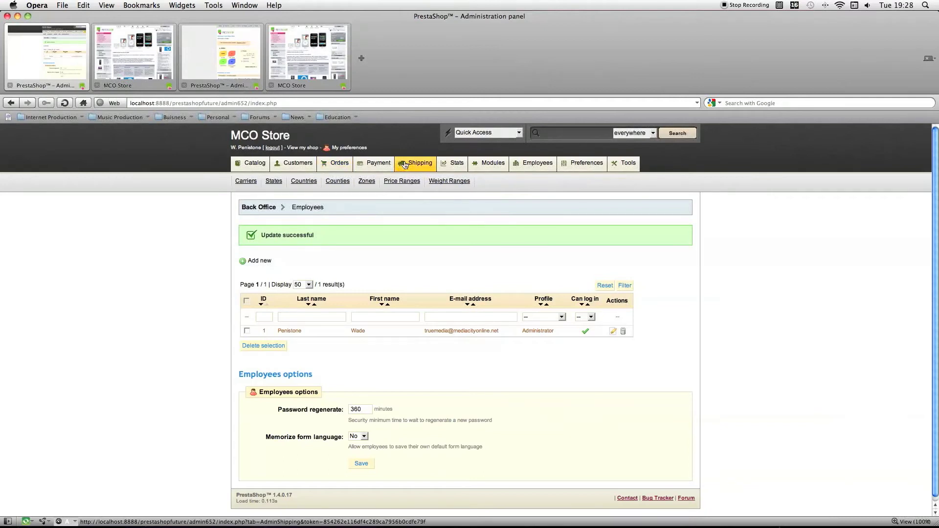
mouse_move(511, 167)
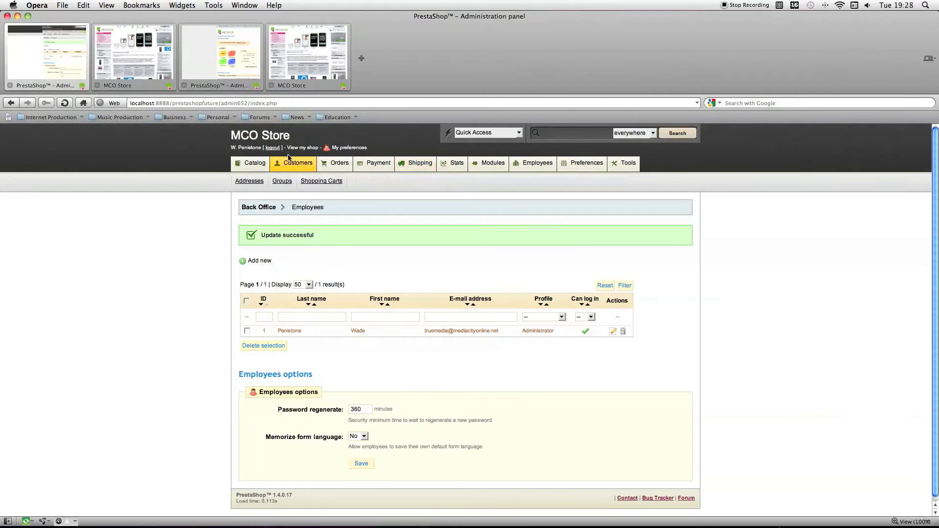
Switch the back-office theme back to oldschool, save, and go to the Catalog section
click(361, 153)
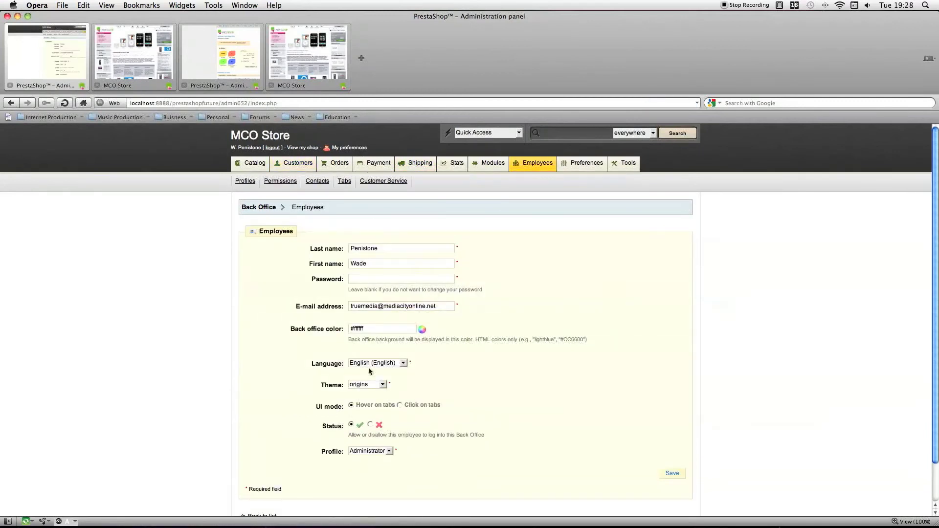
click(364, 380)
click(367, 373)
click(669, 430)
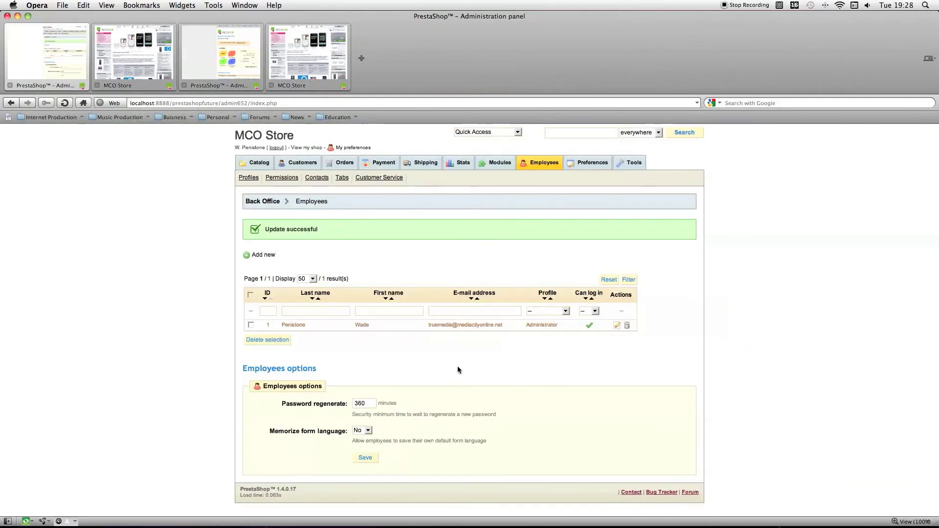
mouse_move(264, 169)
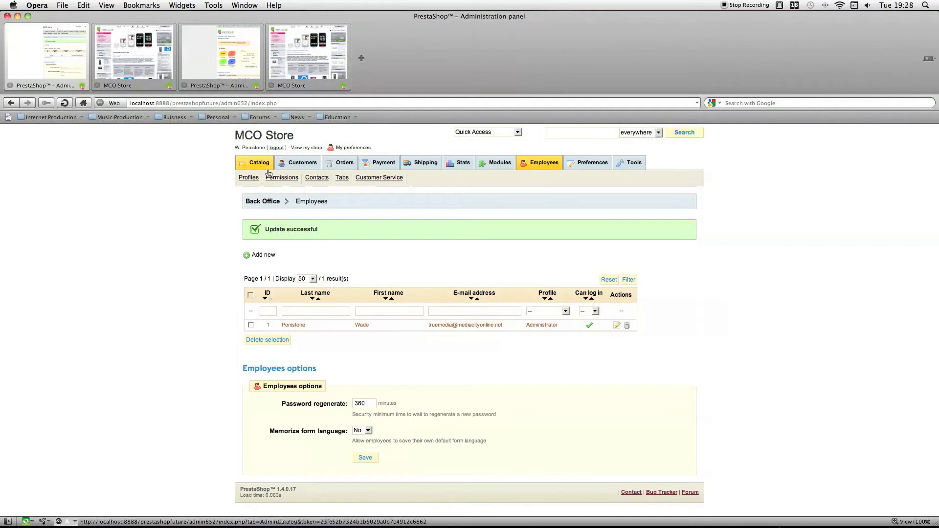
click(262, 166)
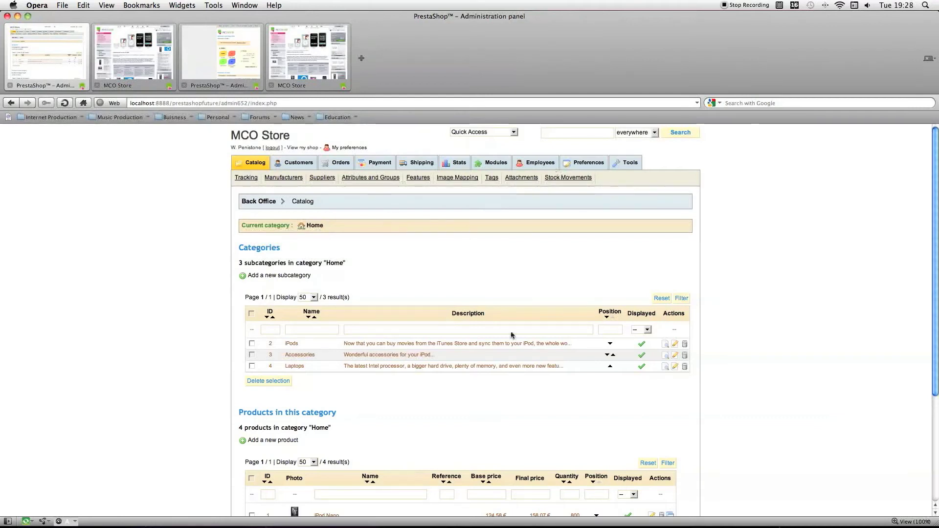
Open the iPod Nano product from the Catalog list and review its Info tab
scroll(615, 407, down, 5)
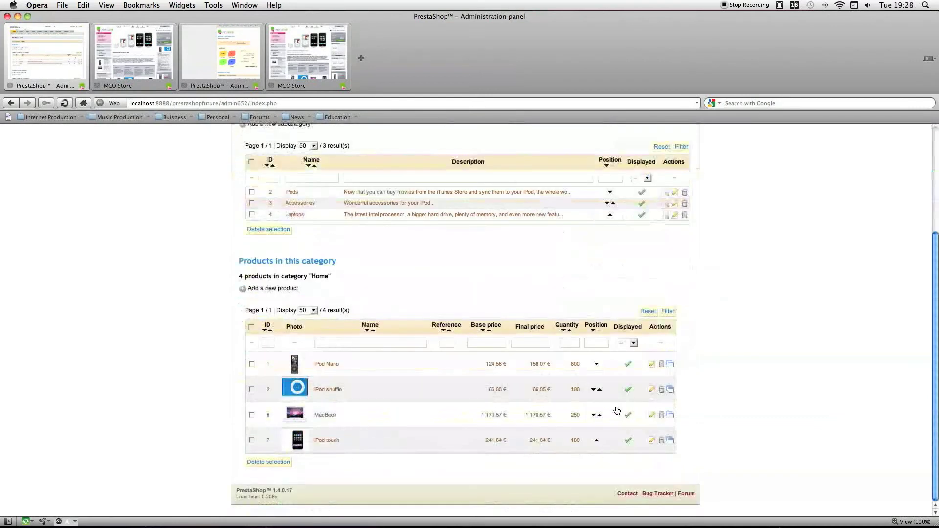
click(651, 363)
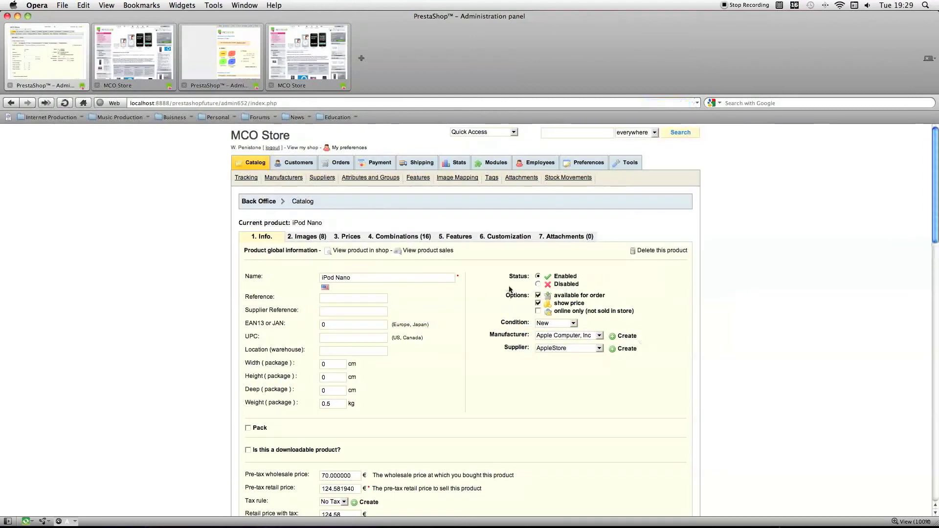
scroll(413, 277, down, 10)
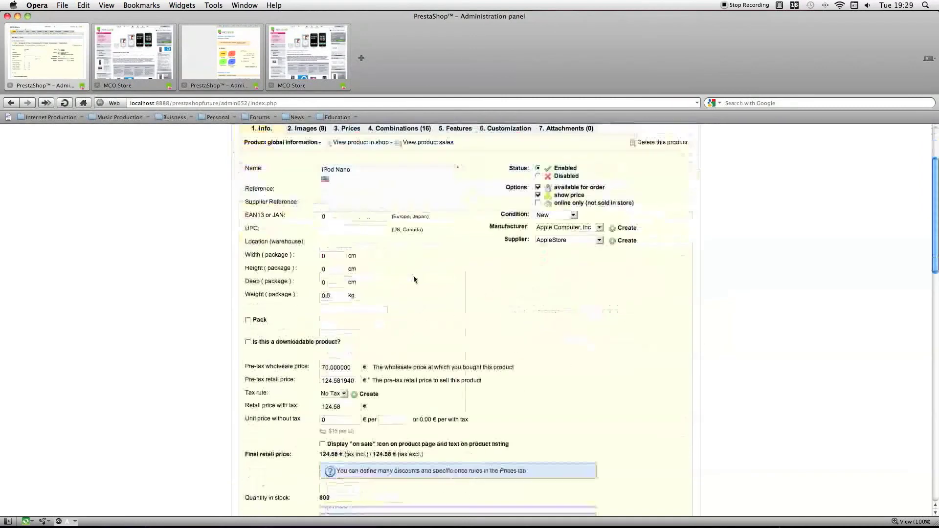
scroll(412, 277, up, 10)
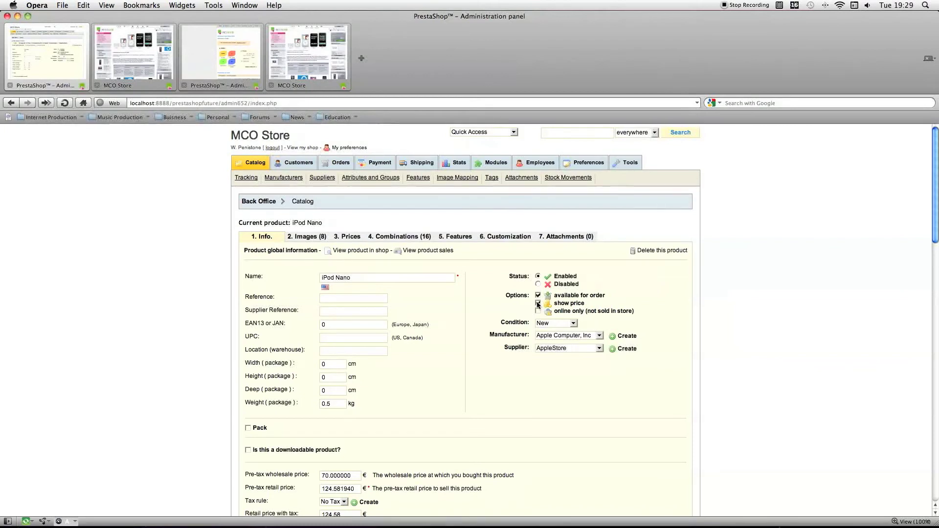
View the iPod Nano page on the new storefront, then return to its back-office edit form
click(327, 72)
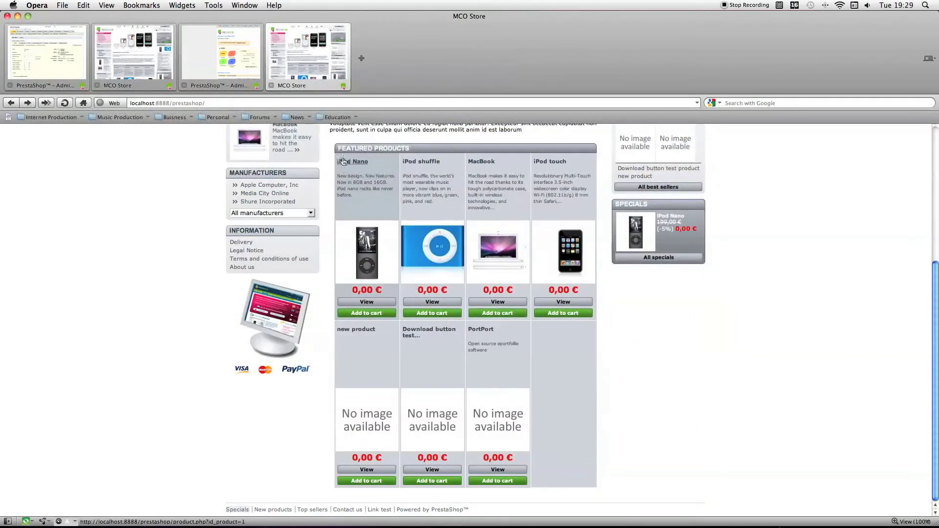
click(118, 82)
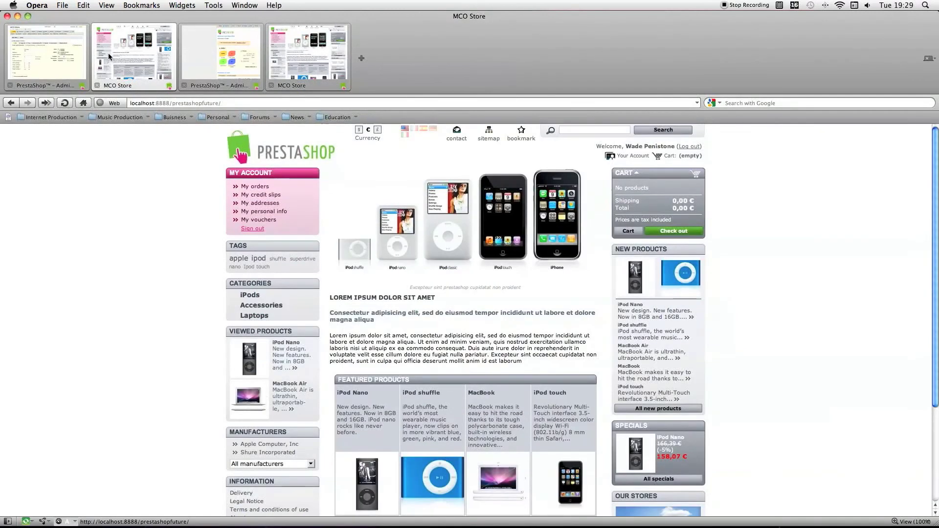
click(363, 392)
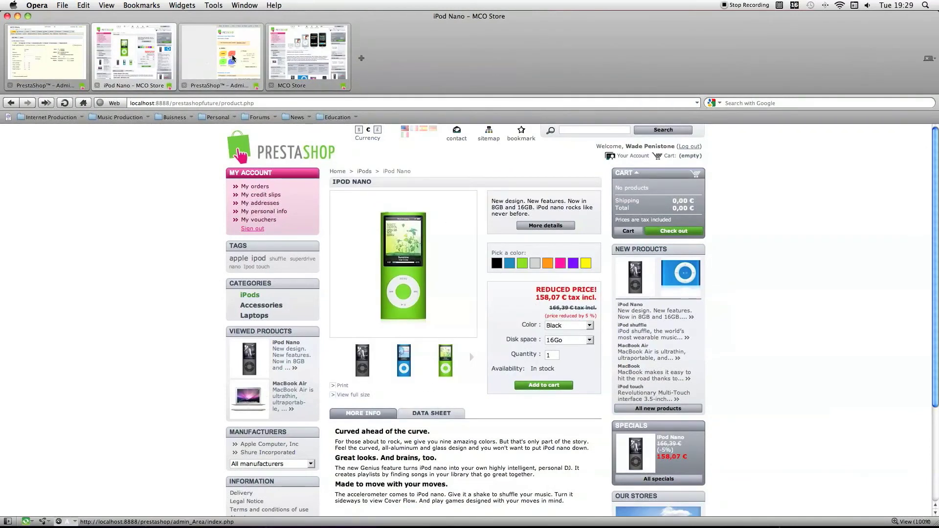
click(78, 65)
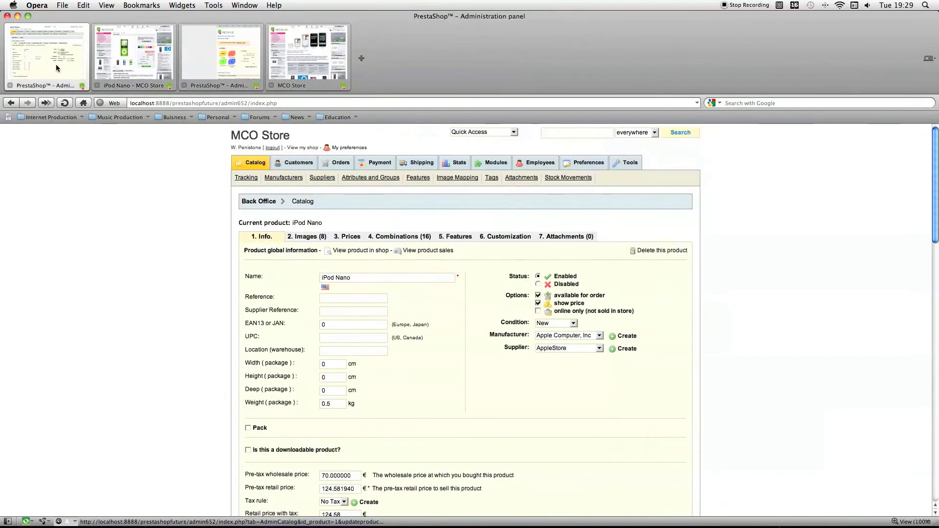
Check the Condition options and leave the iPod Nano's condition as New
scroll(538, 305, down, 1)
click(538, 304)
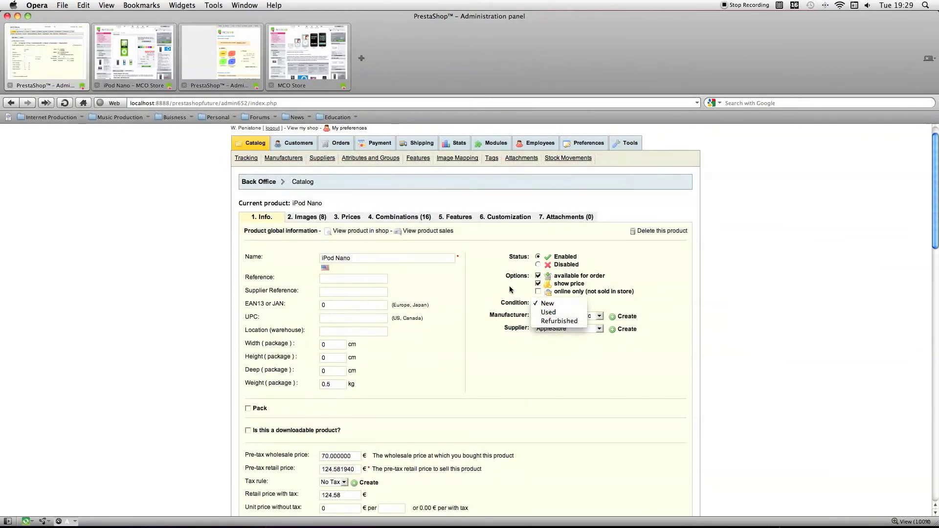
click(542, 304)
scroll(510, 290, up, 1)
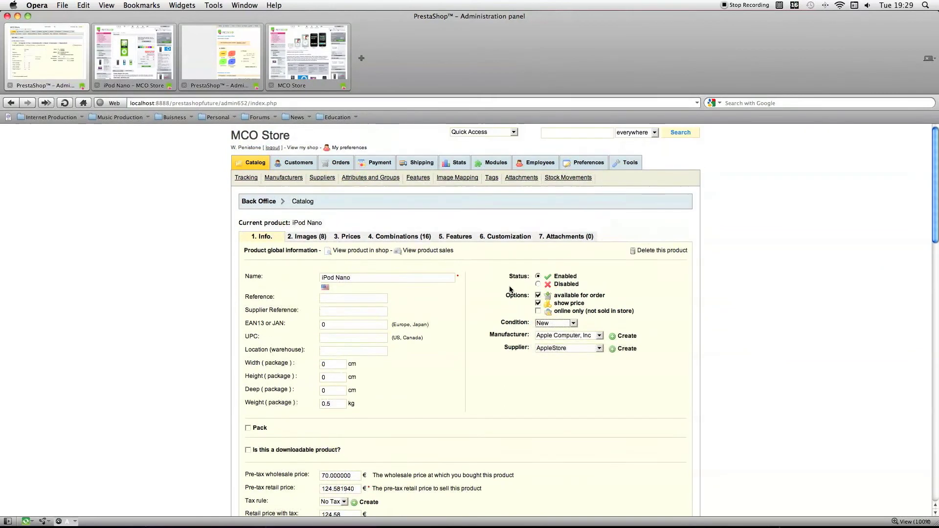
click(547, 306)
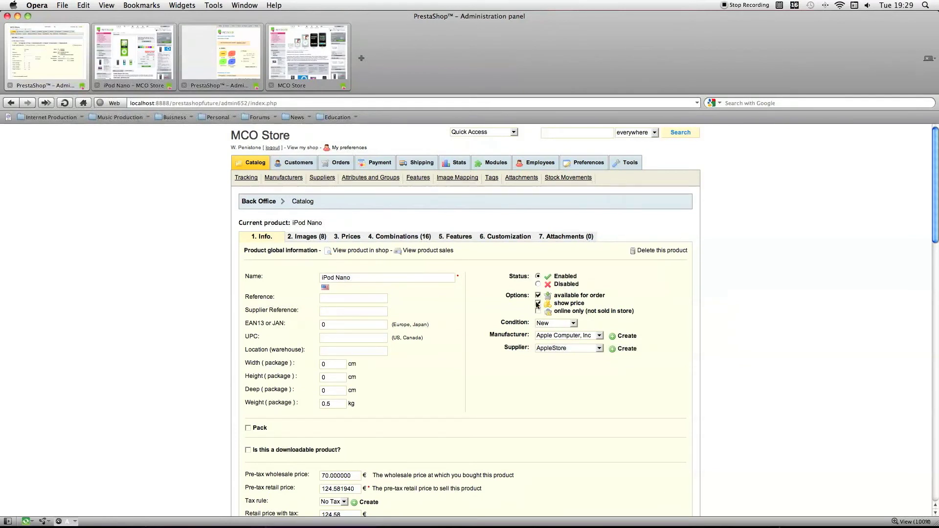
Try the product's status, ordering and price-display options, leaving the product enabled
click(538, 296)
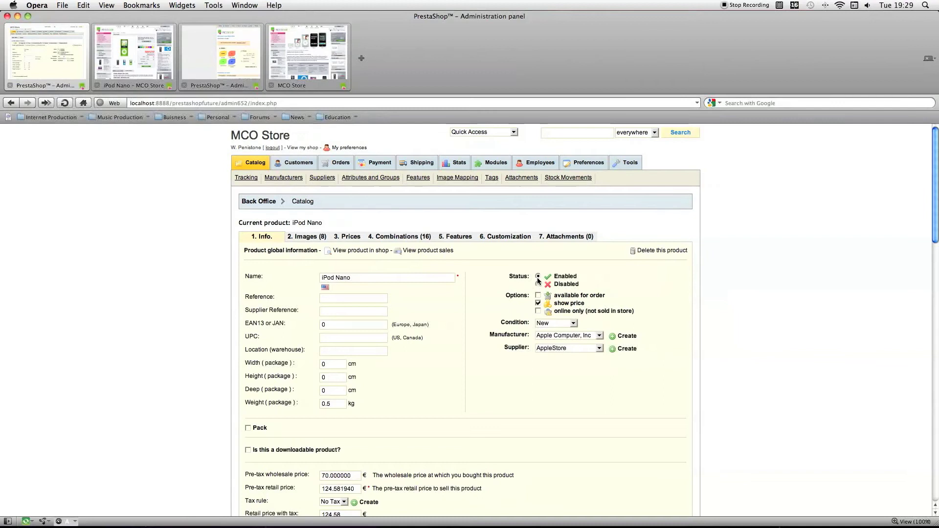
click(538, 284)
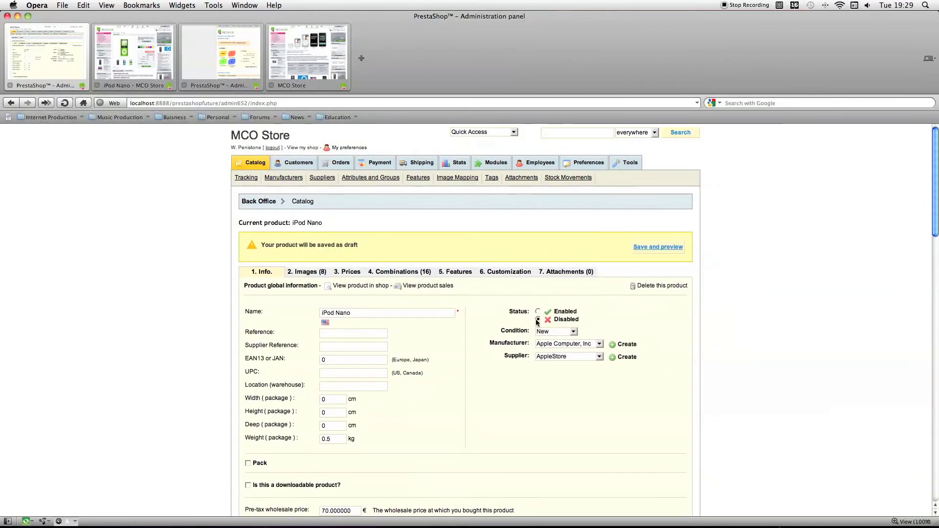
click(538, 312)
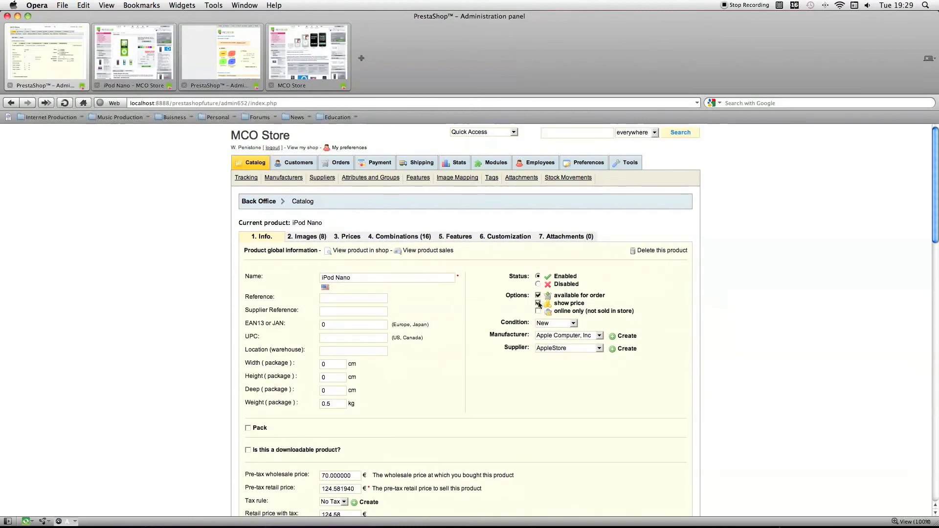
click(538, 295)
click(538, 303)
click(539, 296)
Turn off ordering and price display, mark the iPod Nano online only, and save
click(539, 296)
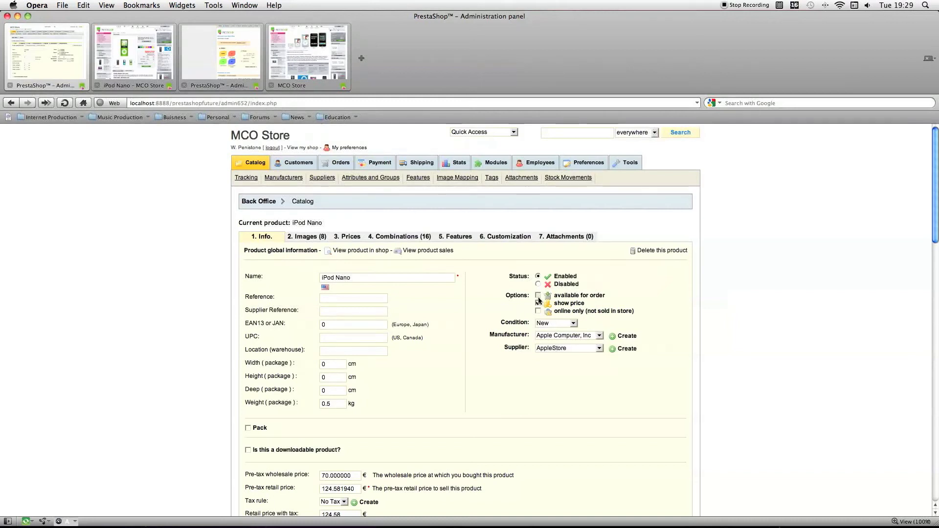
click(539, 304)
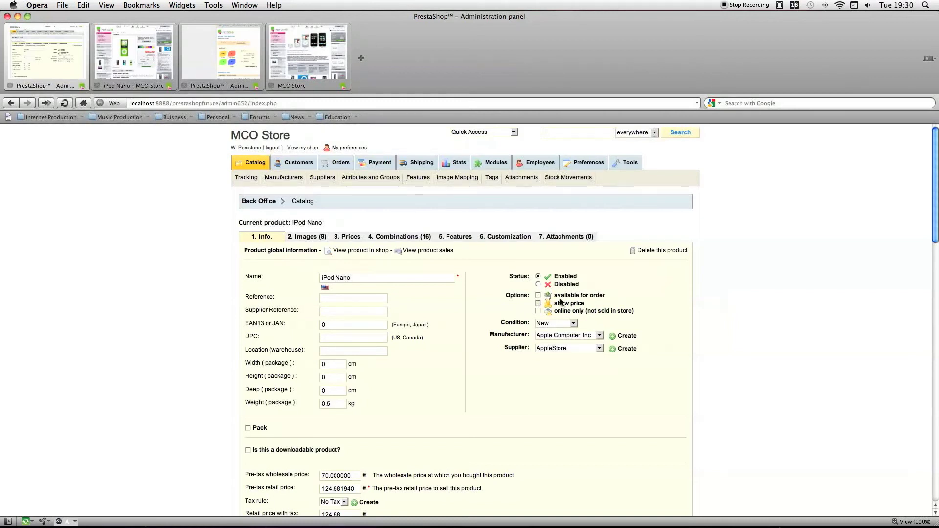
click(539, 311)
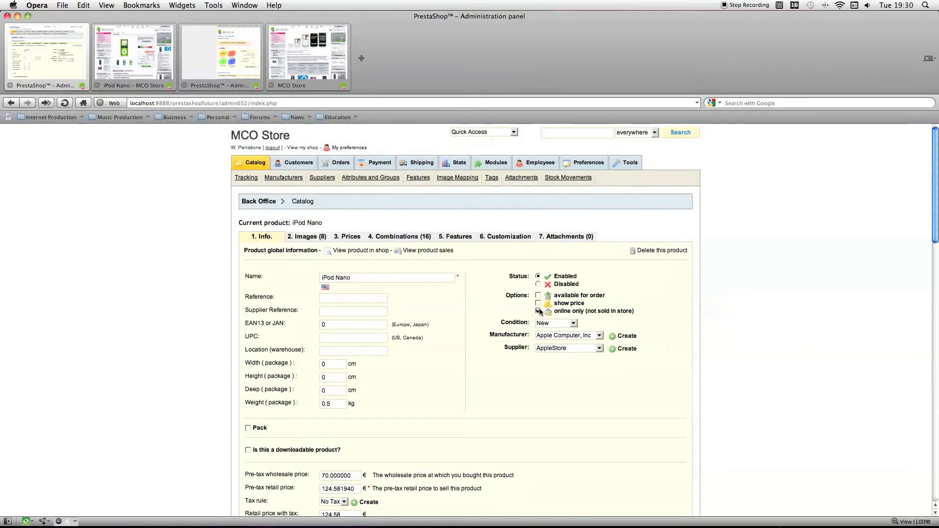
scroll(570, 290, down, 15)
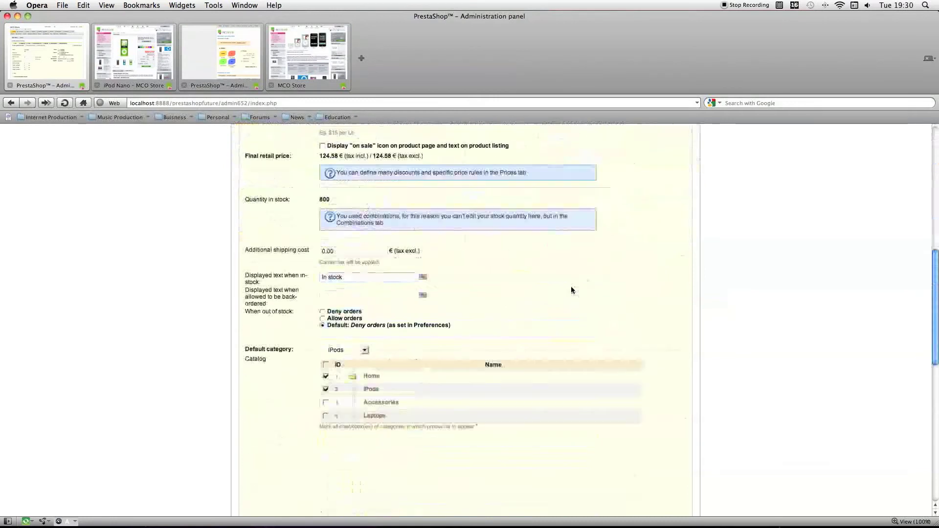
scroll(571, 290, down, 5)
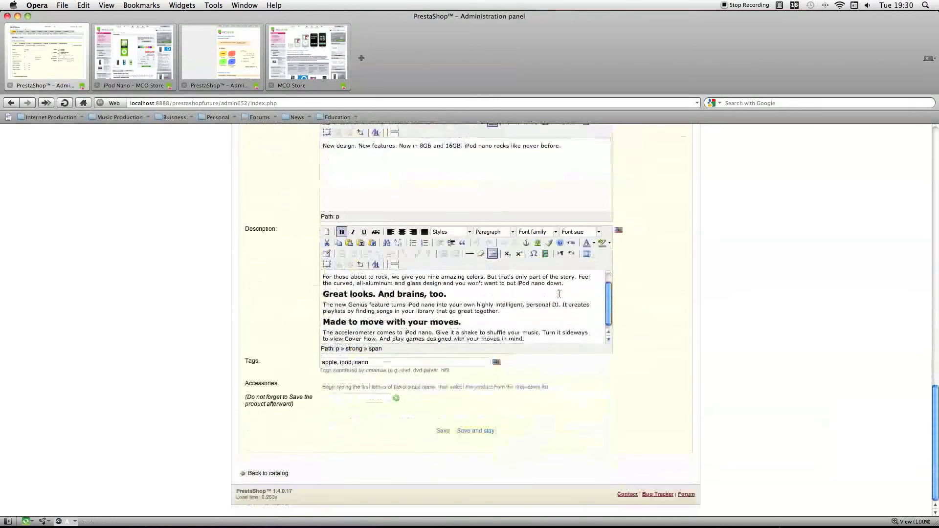
click(443, 430)
Reload the iPod Nano storefront page so it shows Online only with no price or add-to-cart
click(301, 63)
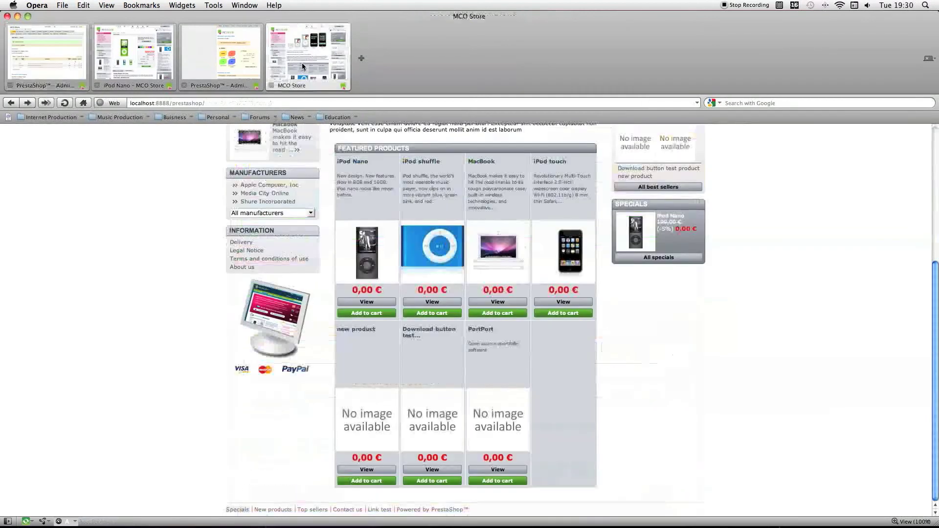
click(133, 73)
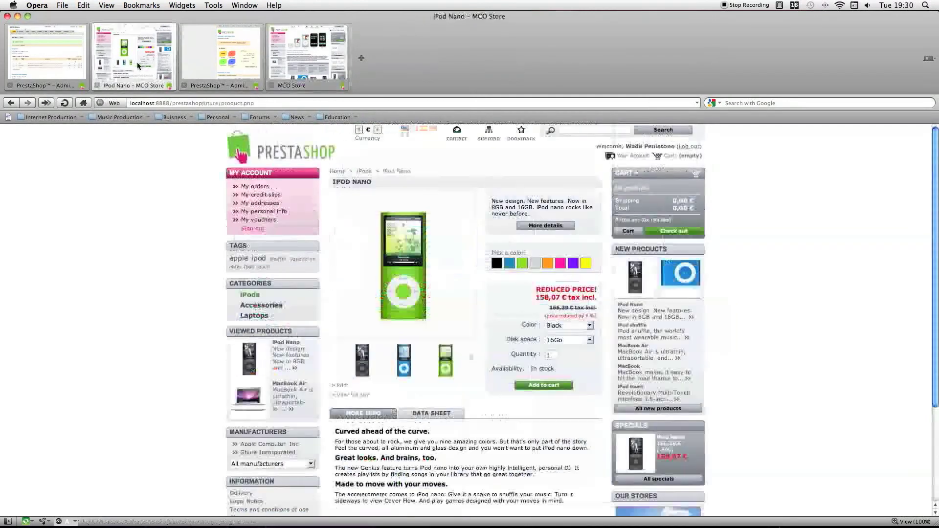
click(66, 103)
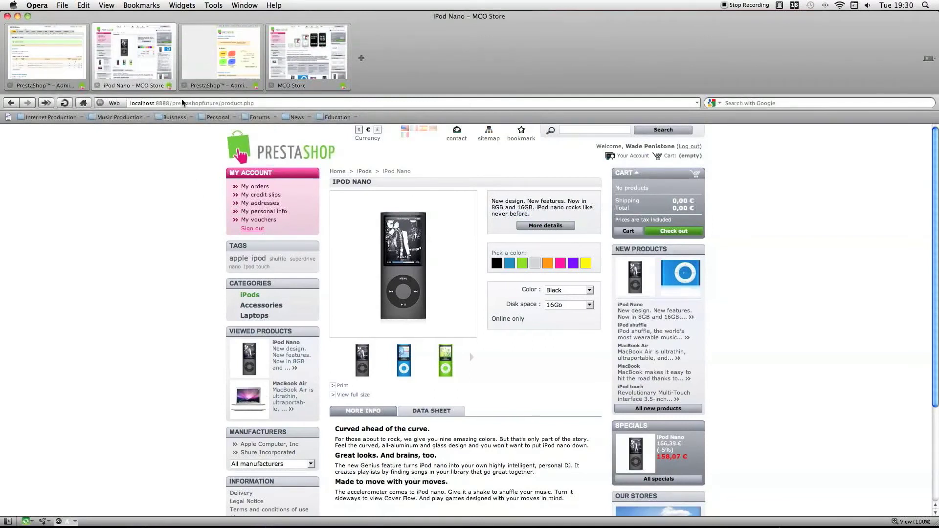
Return to the 1.4 back office catalog and edit the iPod Nano product
click(47, 54)
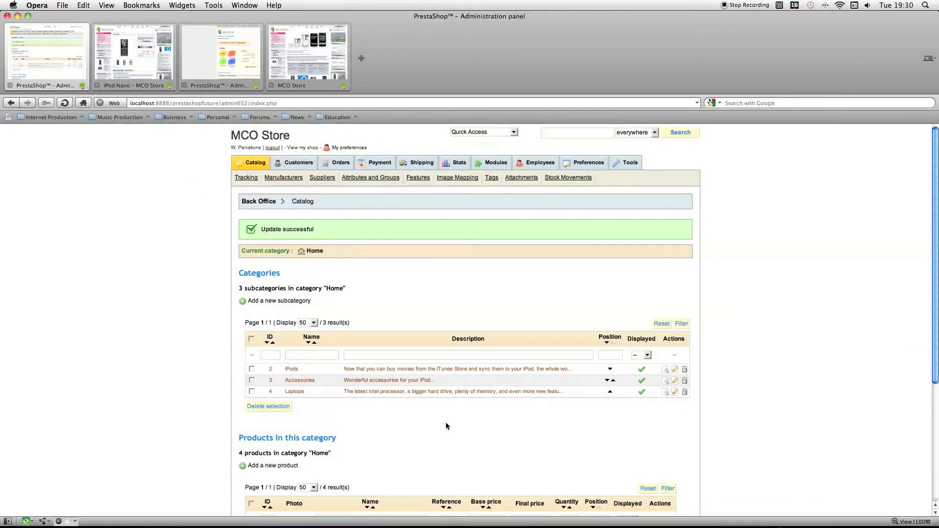
scroll(446, 426, down, 5)
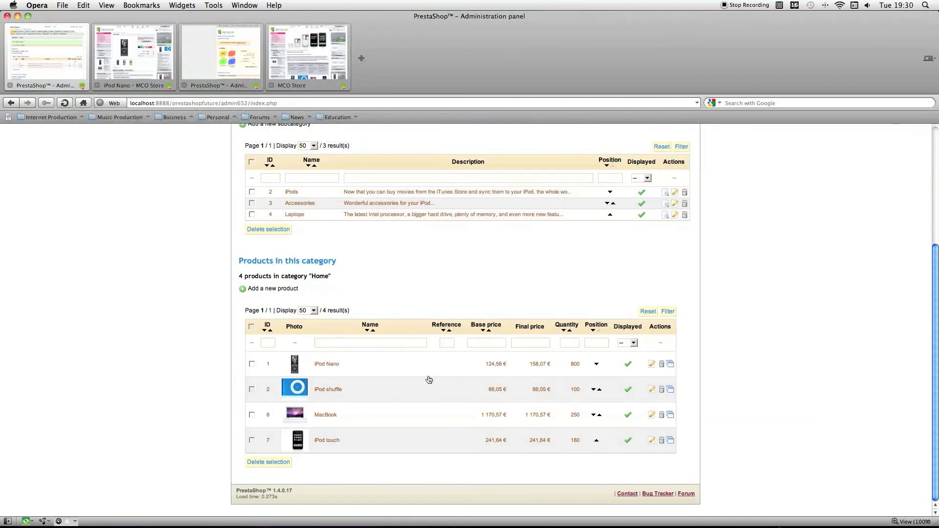
click(651, 365)
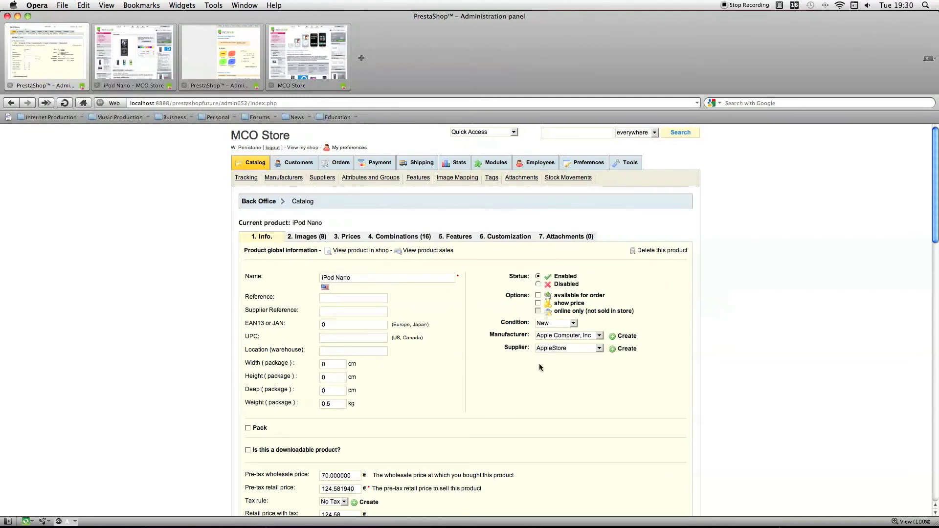
Confirm the condition stays New, scroll the iPod Nano form, then view its Images and Combinations tabs
click(542, 324)
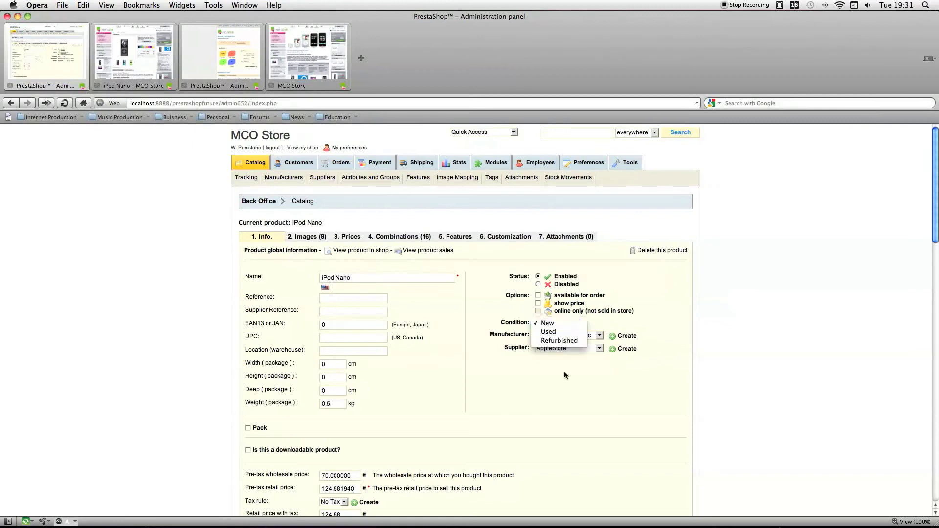
click(546, 324)
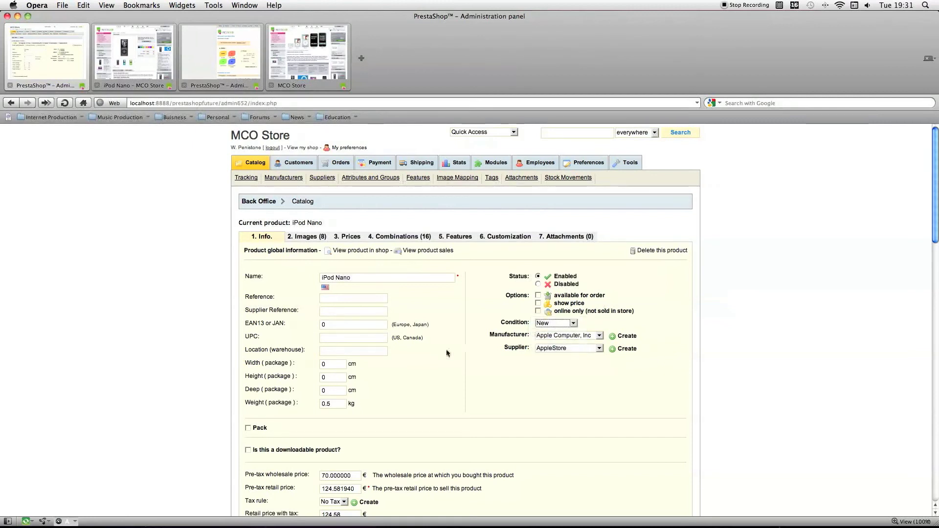
scroll(446, 349, down, 3)
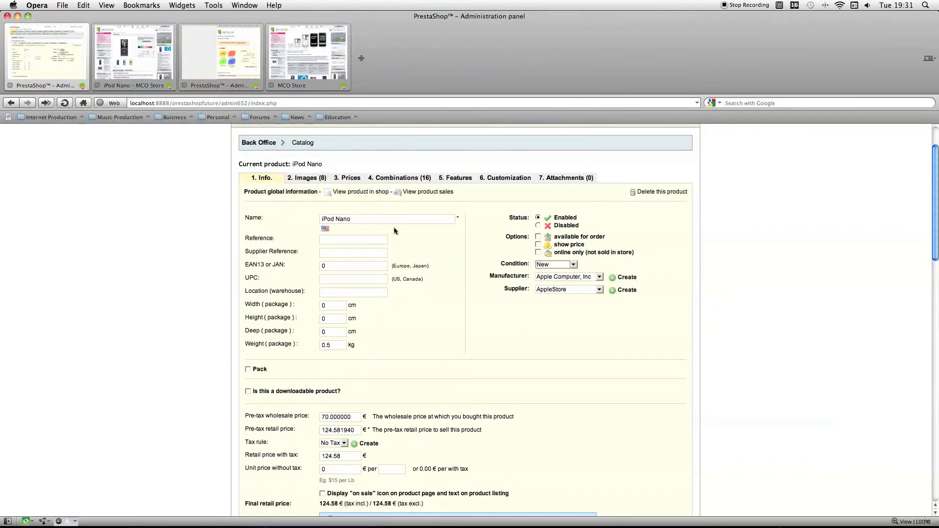
scroll(401, 259, down, 5)
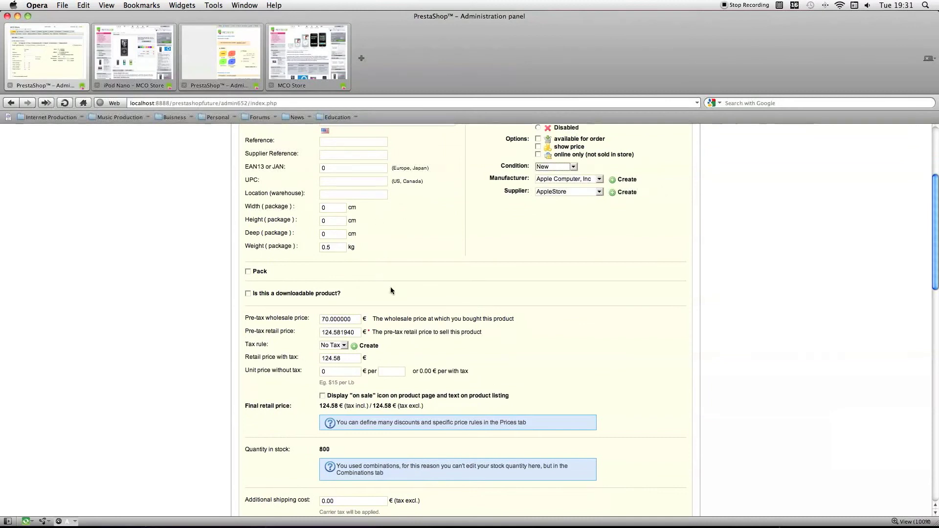
scroll(390, 291, down, 10)
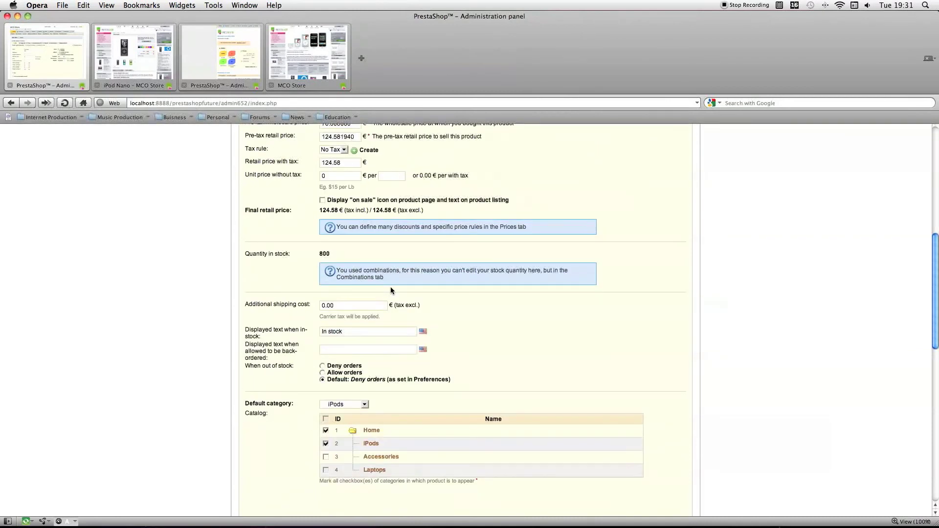
scroll(419, 215, down, 20)
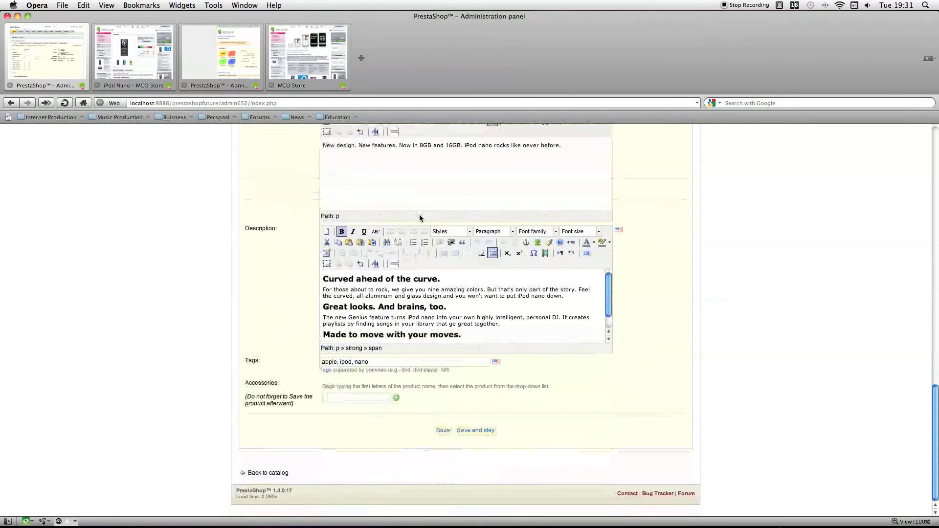
scroll(424, 207, up, 20)
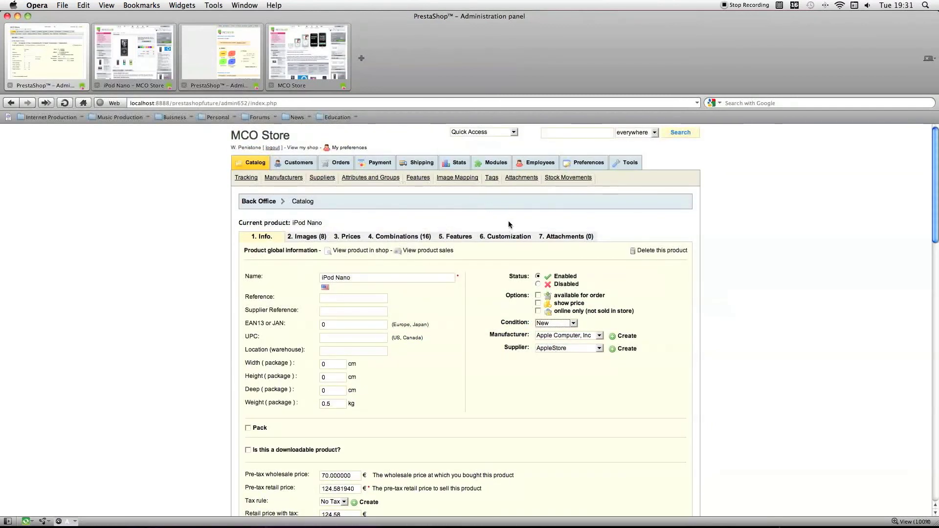
click(314, 238)
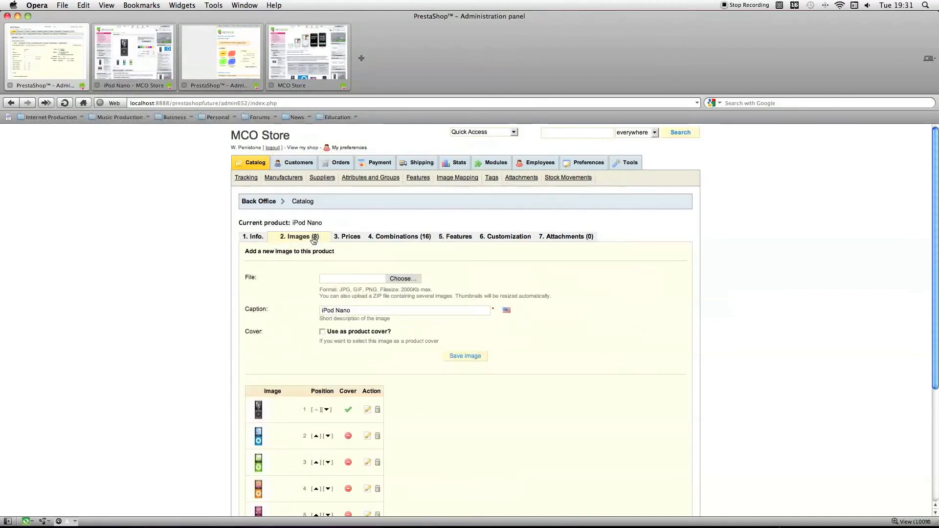
click(398, 238)
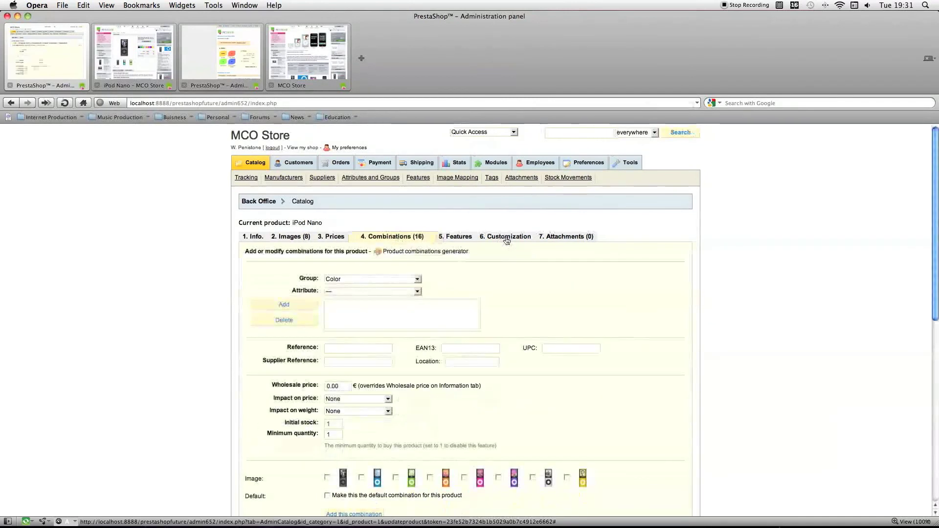
Open the iPod Nano for editing from the PrestaShop 1.3 back office catalog
mouse_move(299, 164)
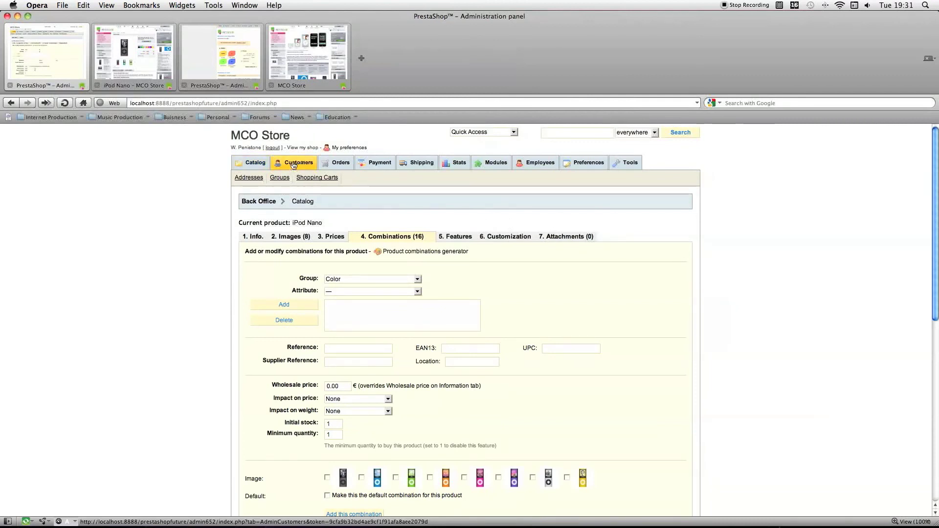
click(146, 54)
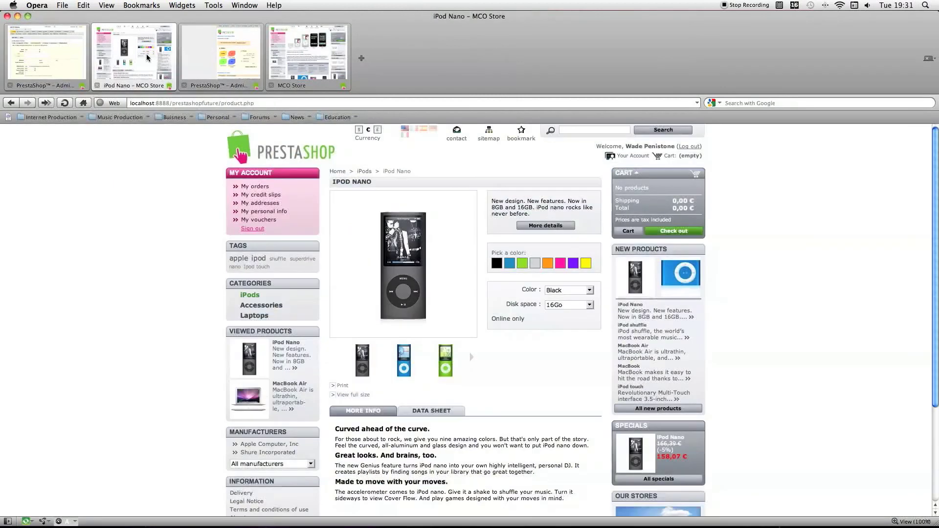
click(86, 57)
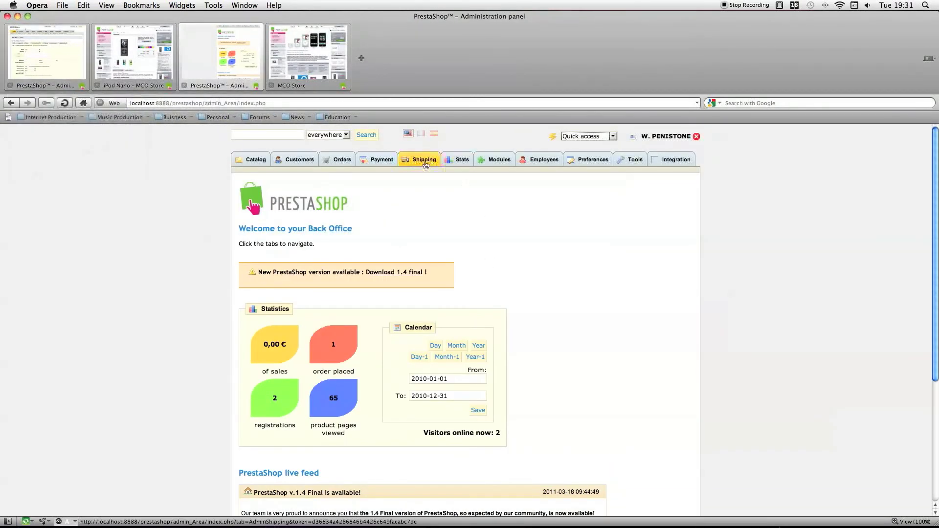
click(238, 160)
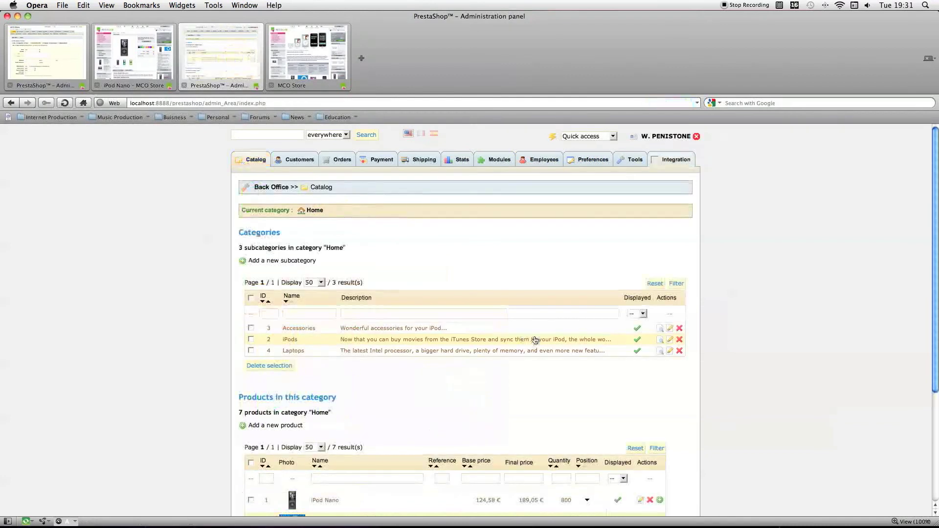
scroll(661, 490, down, 4)
click(640, 344)
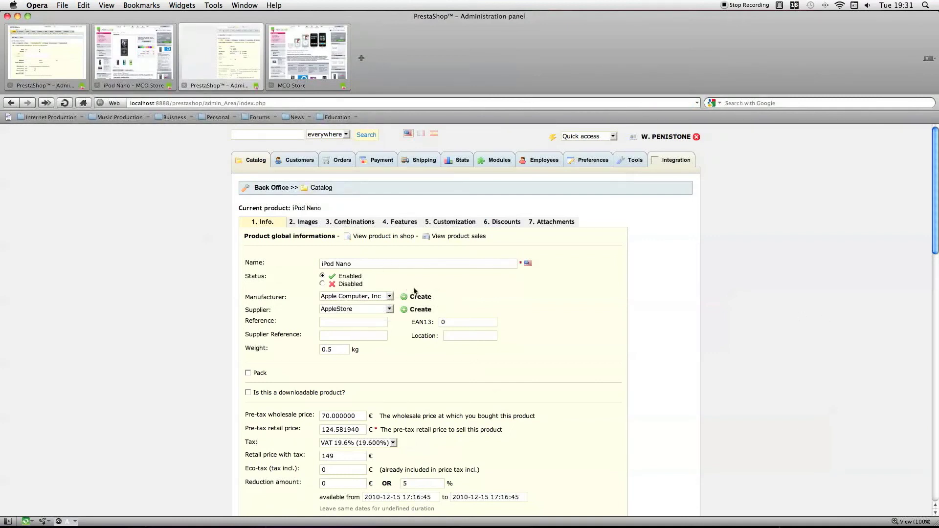
Look over the 1.3 iPod Nano form, then go back to the storefront iPod Nano page
scroll(414, 290, down, 10)
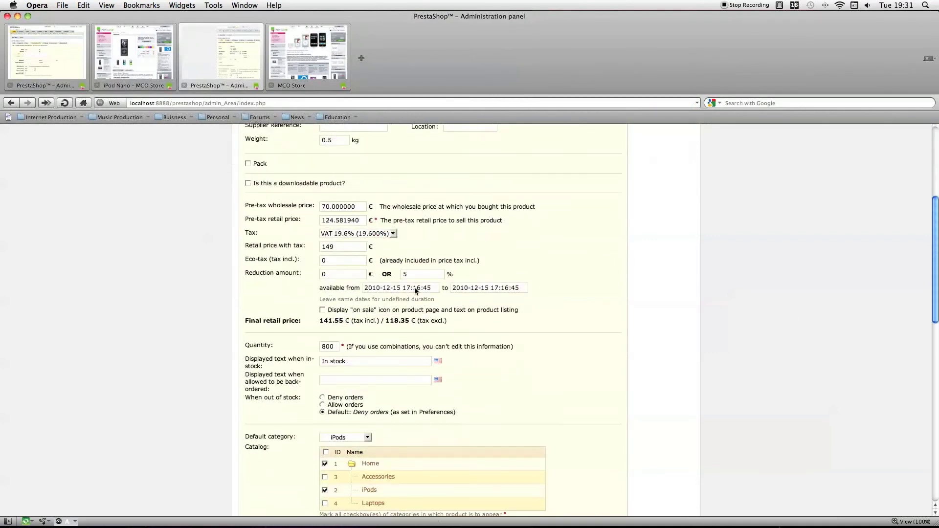
scroll(415, 290, down, 10)
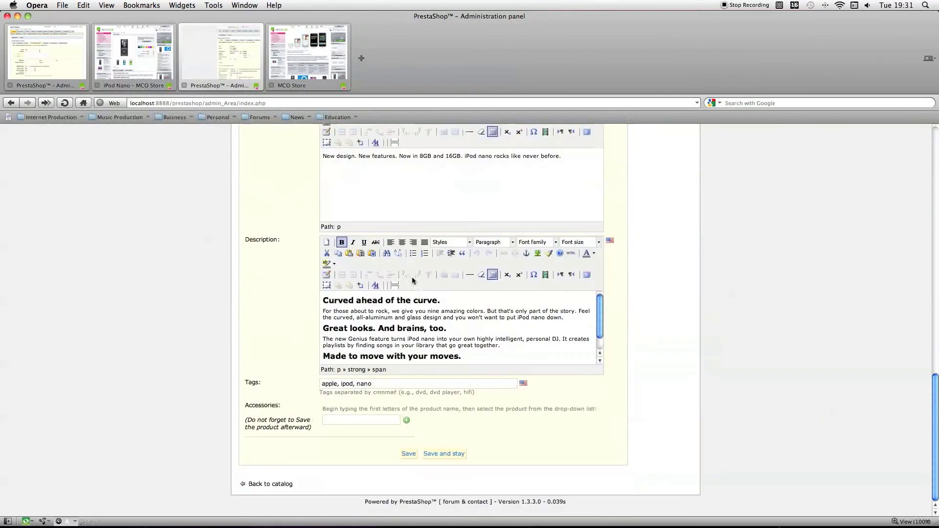
scroll(388, 270, up, 15)
scroll(388, 270, up, 3)
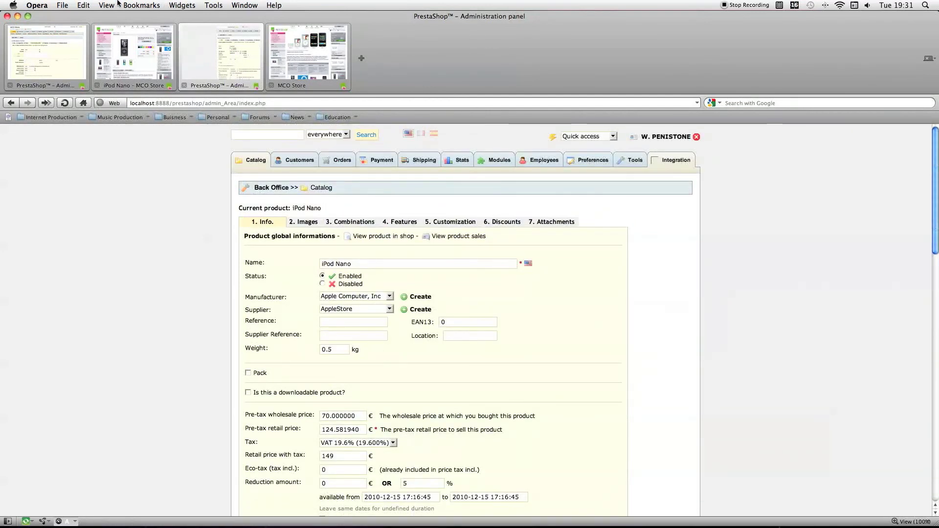
click(126, 65)
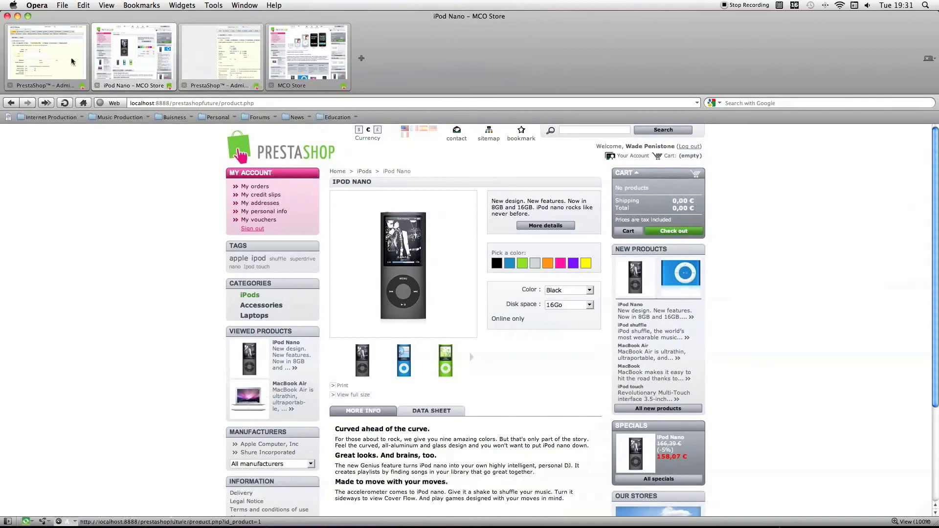
Open the employee edit form in the 1.4 back office's Employees page
click(46, 56)
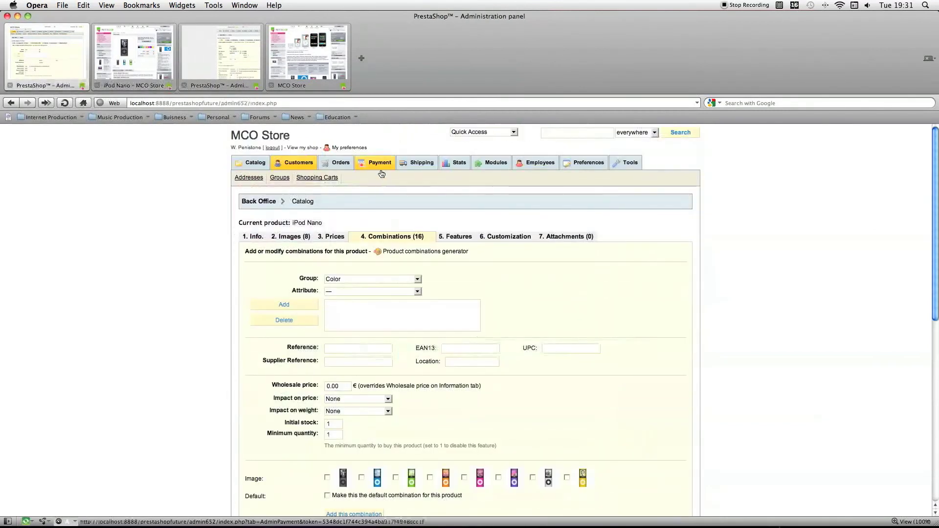
click(542, 169)
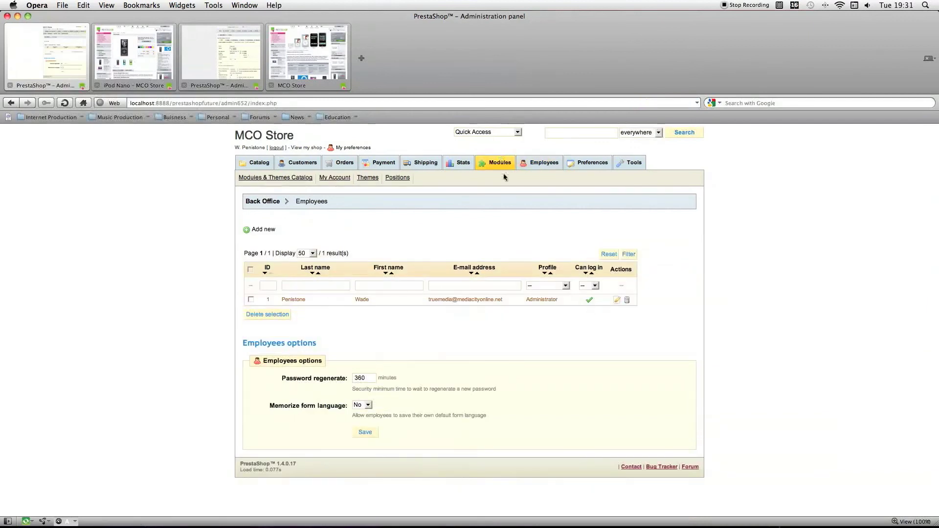
click(617, 299)
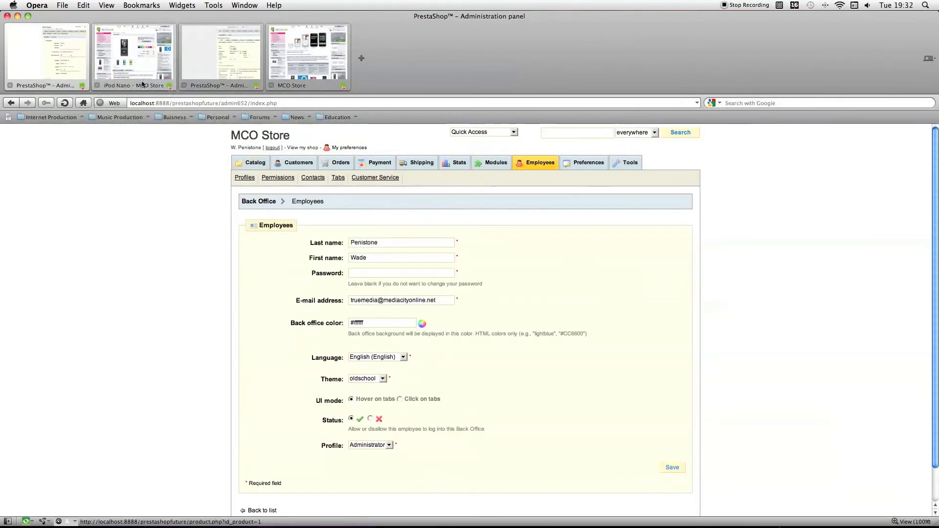
Open the 1.3 employee edit form, keep the Administrator profile, and return to the storefront
click(186, 52)
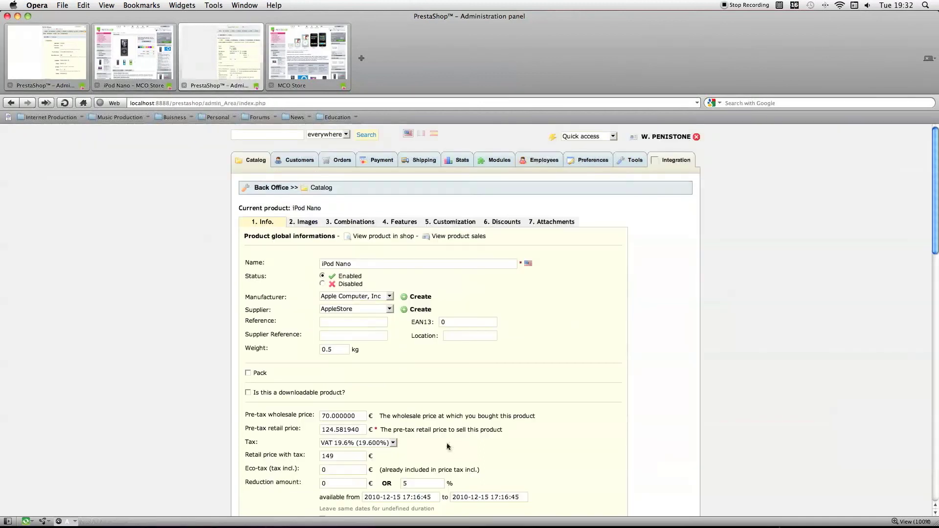
click(538, 163)
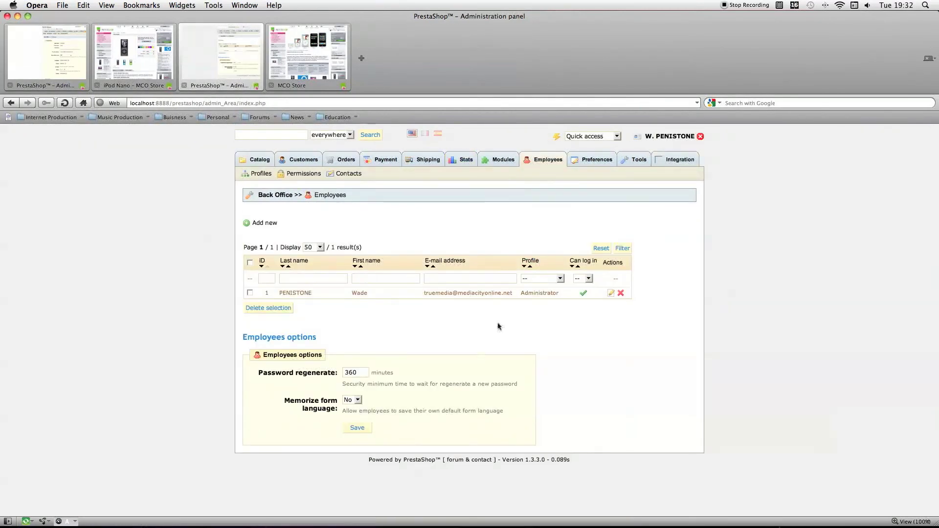
click(611, 292)
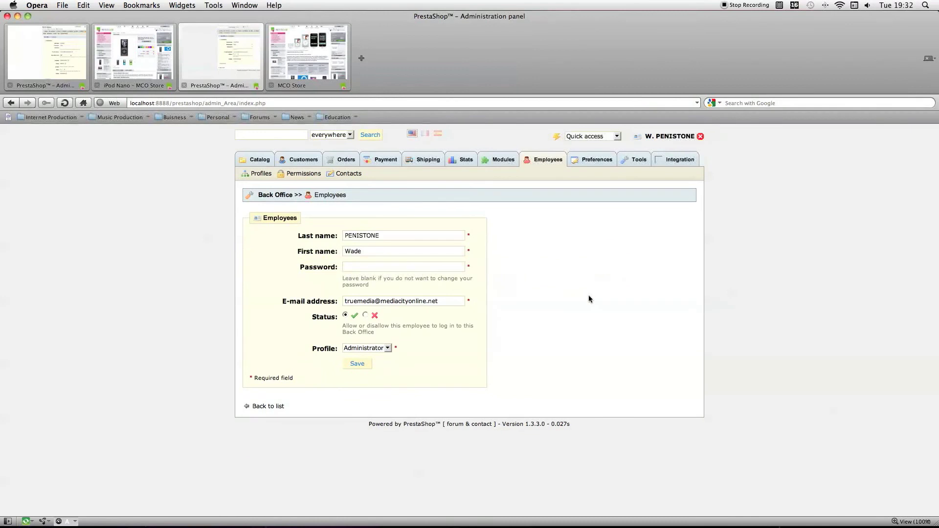
click(346, 348)
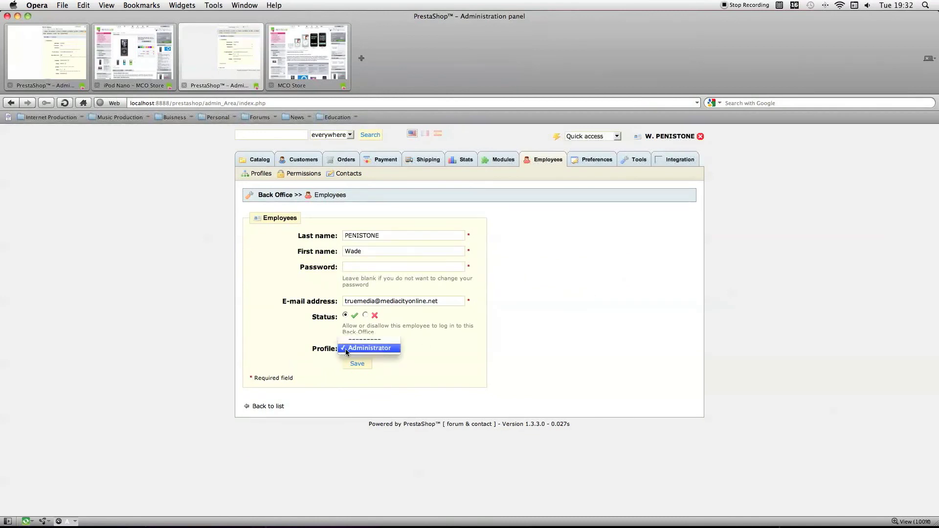
click(415, 330)
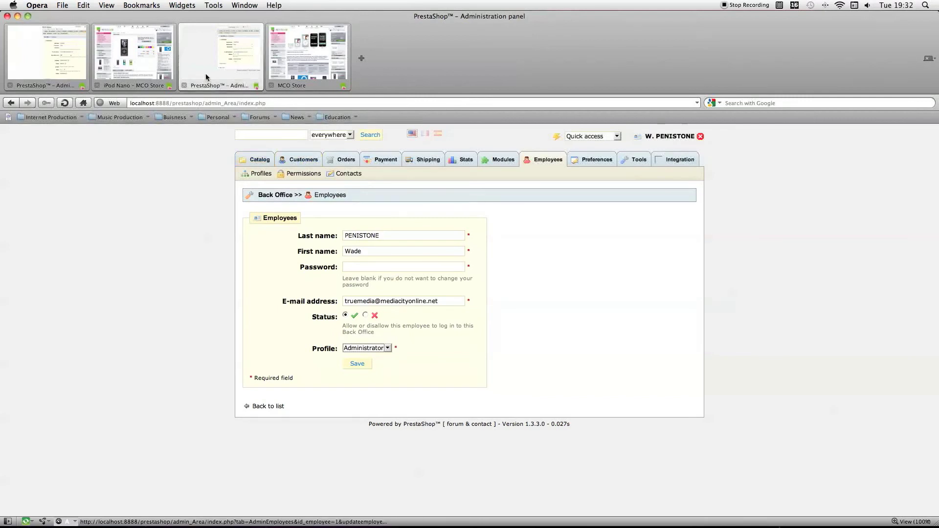
click(133, 54)
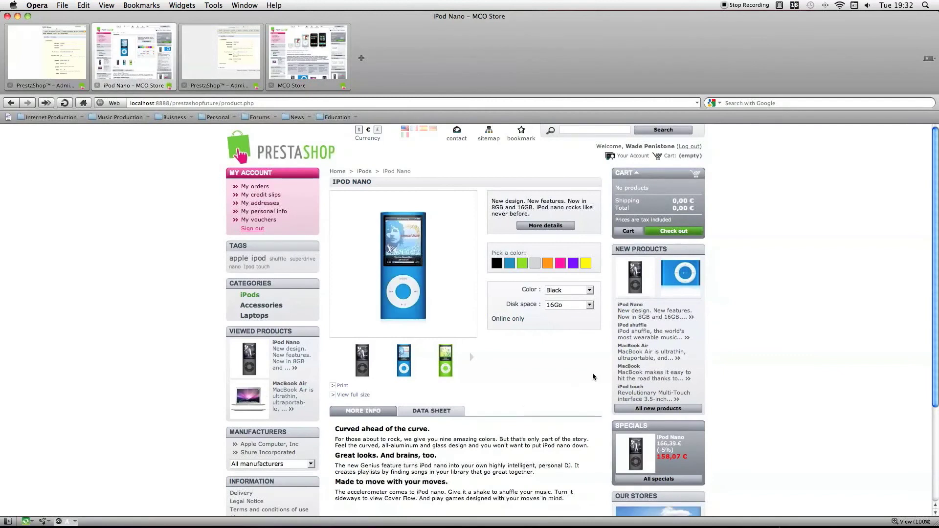
Open the Our stores map page and inspect its stores.php address
scroll(592, 373, down, 5)
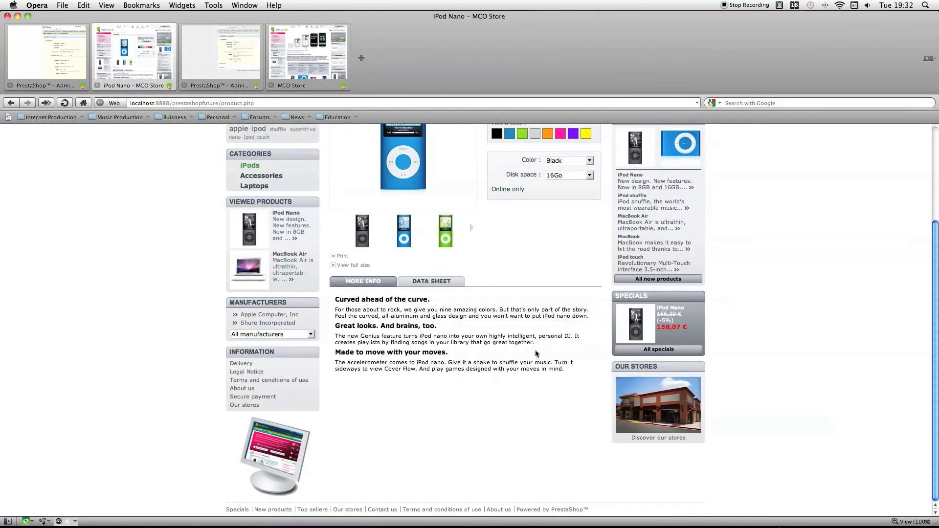
click(645, 387)
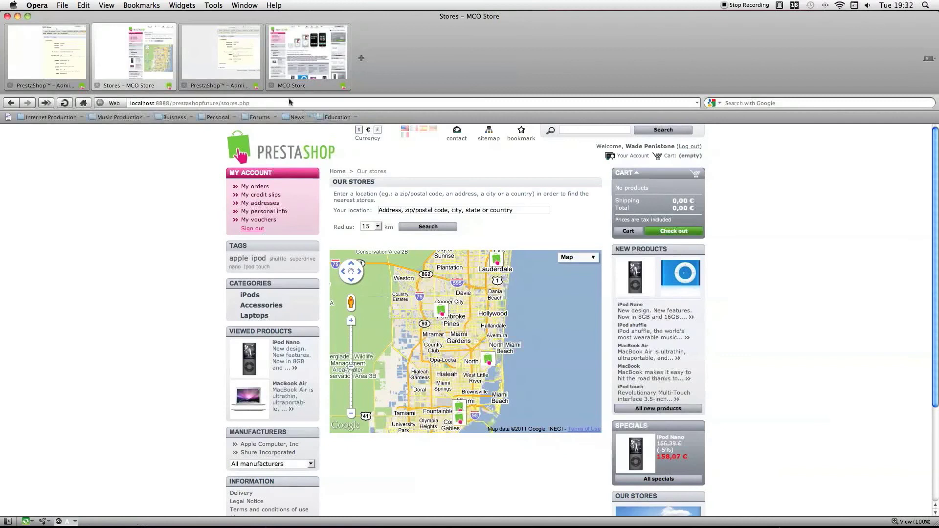
click(272, 100)
drag(262, 104, 223, 105)
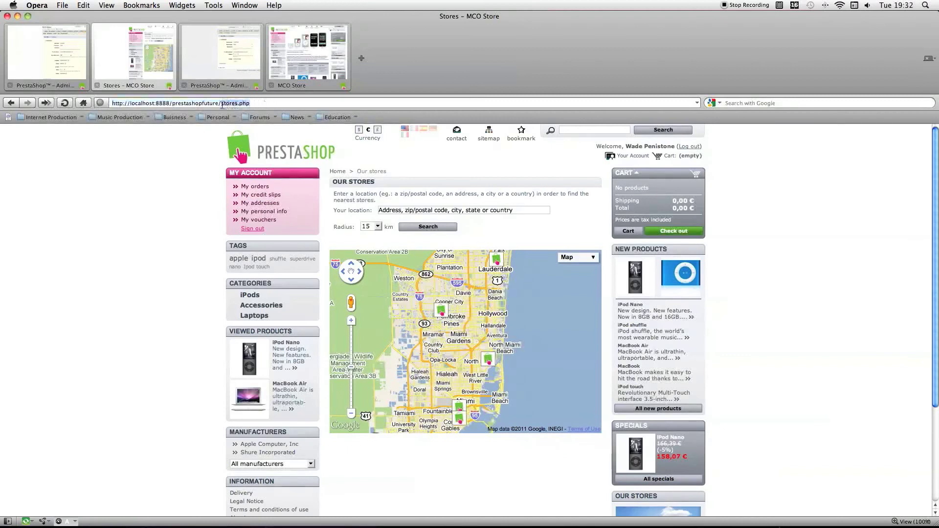
click(552, 195)
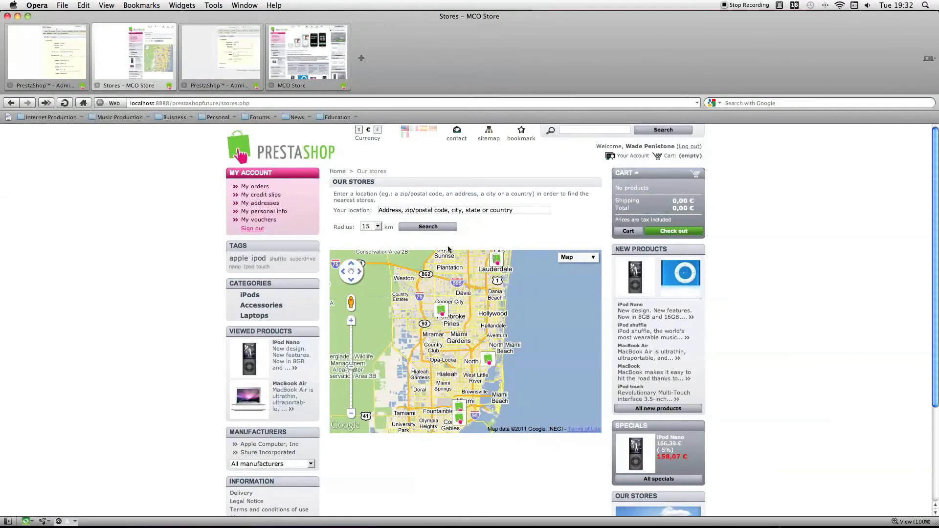
Check the location field and 15 km radius options, then switch to the older MCO Store home page
drag(523, 213, 367, 209)
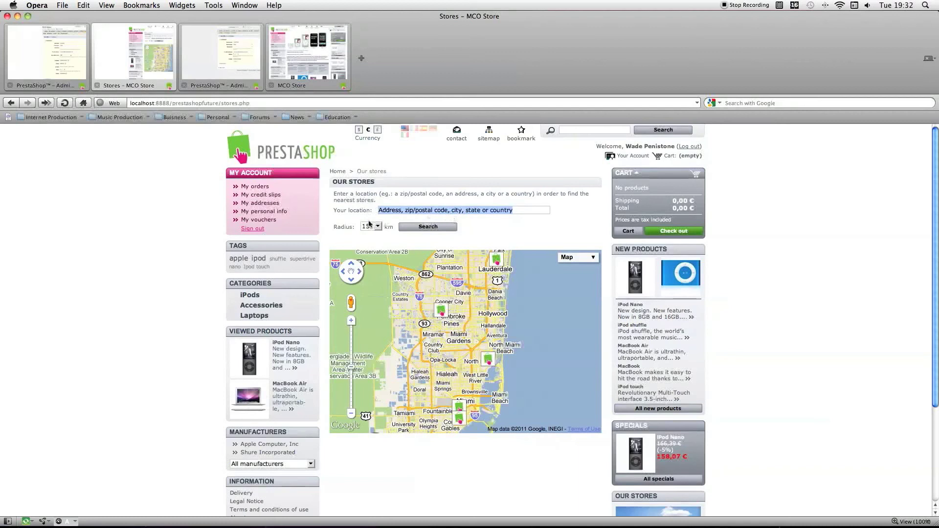
click(370, 226)
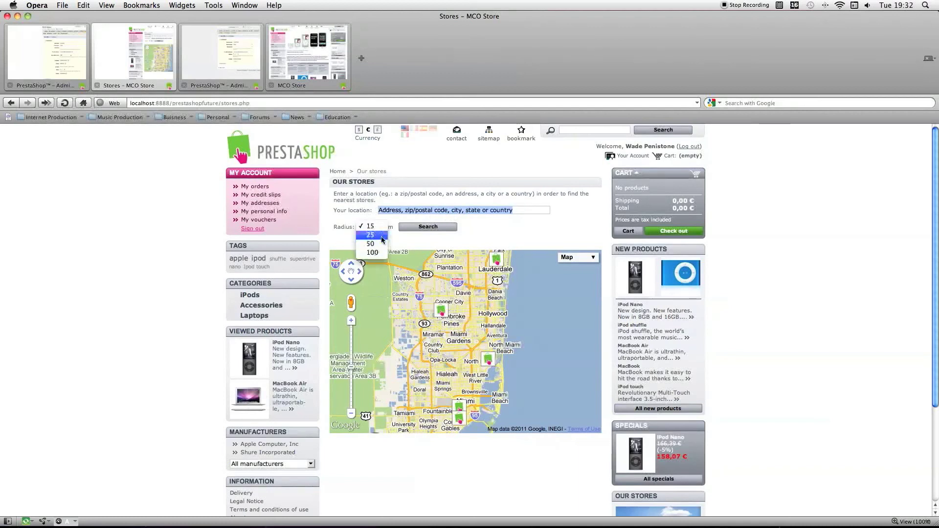
click(512, 237)
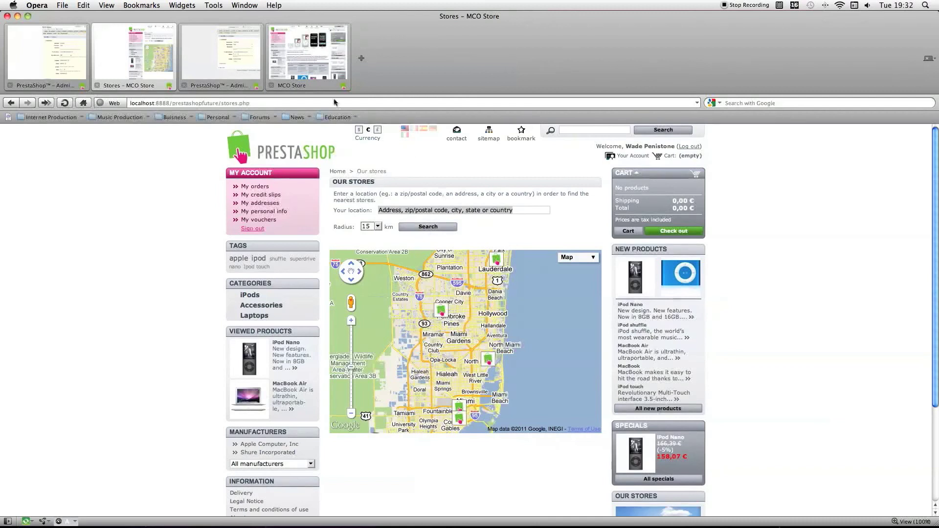
scroll(384, 160, down, 5)
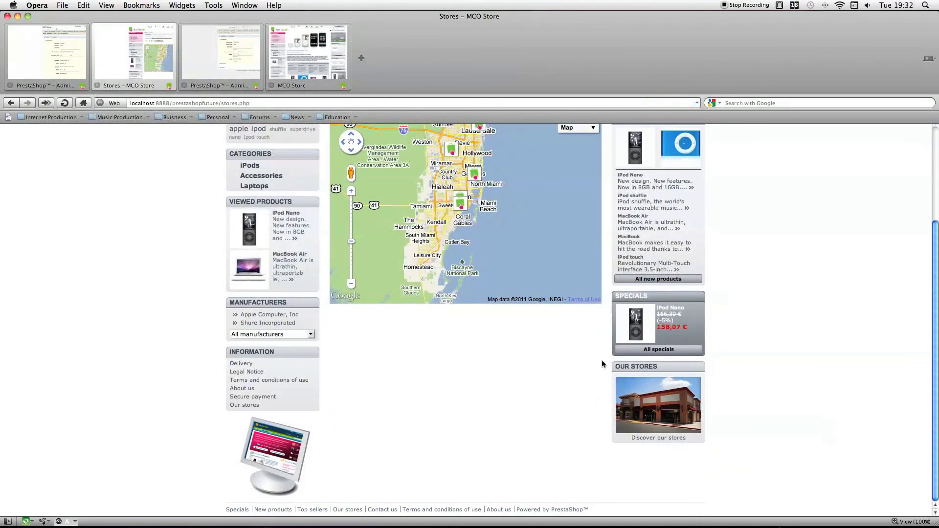
click(220, 53)
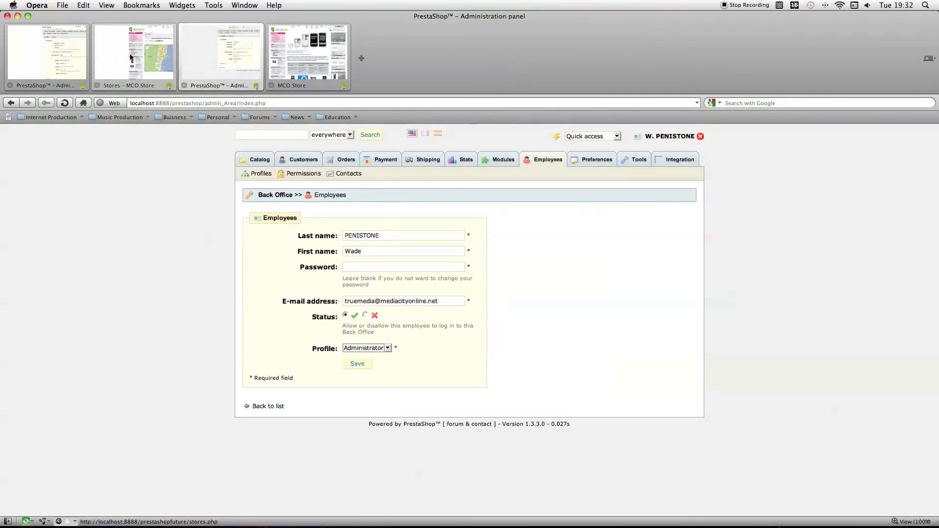
click(304, 50)
Back on Our stores, delete the location field's placeholder text, leaving the radius at 15 km
scroll(706, 413, up, 5)
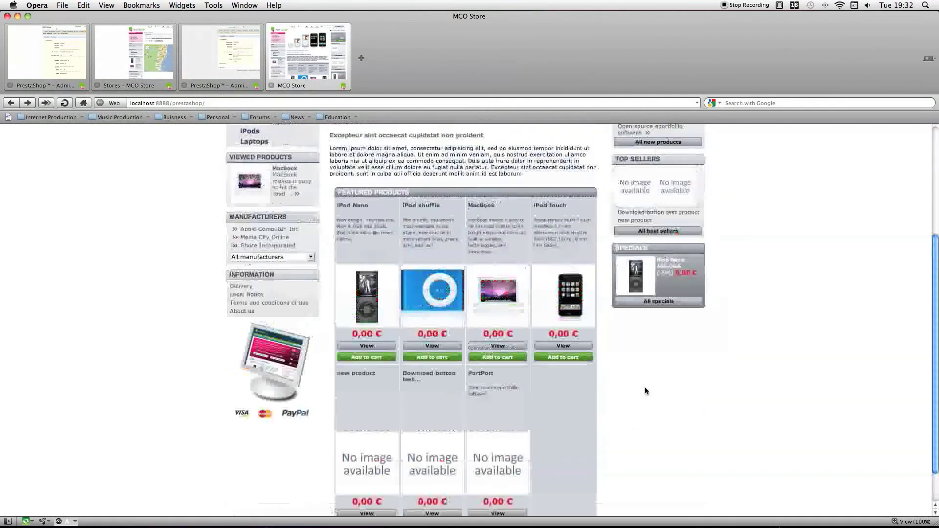
click(152, 66)
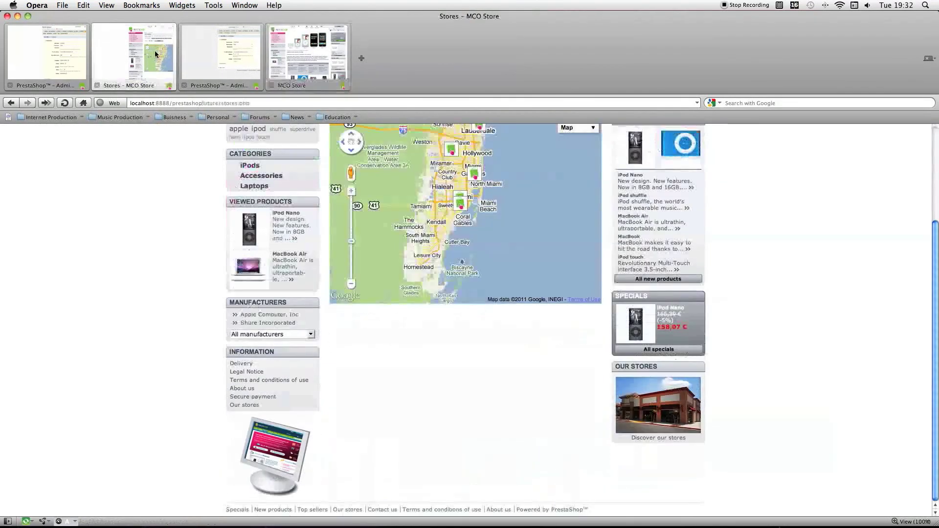
scroll(362, 201, up, 3)
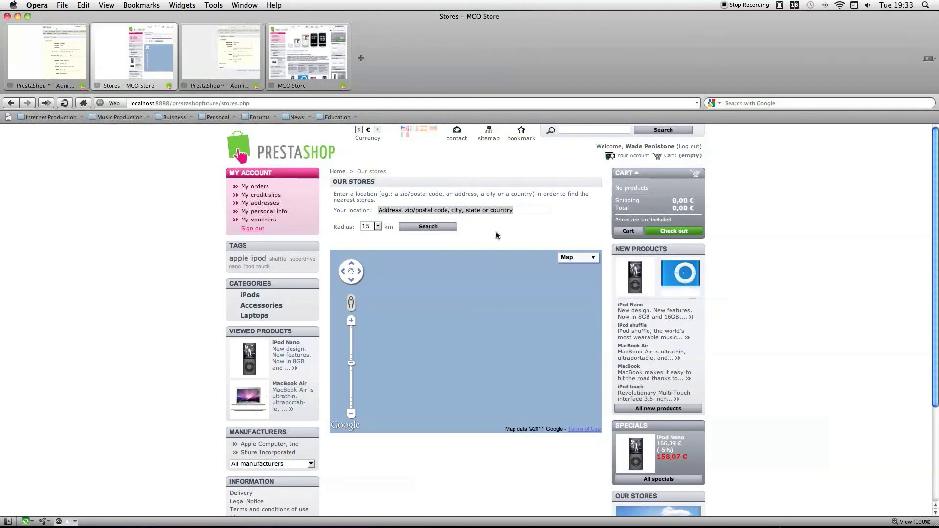
drag(525, 211, 360, 210)
key(BackSpace)
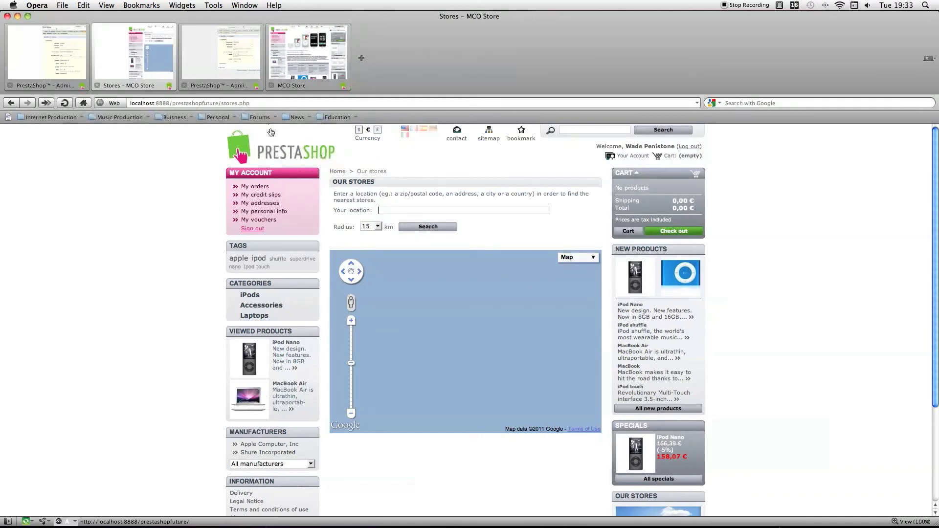
Cycle through the browser tabs back to the 1.4 back office employee edit form
click(220, 59)
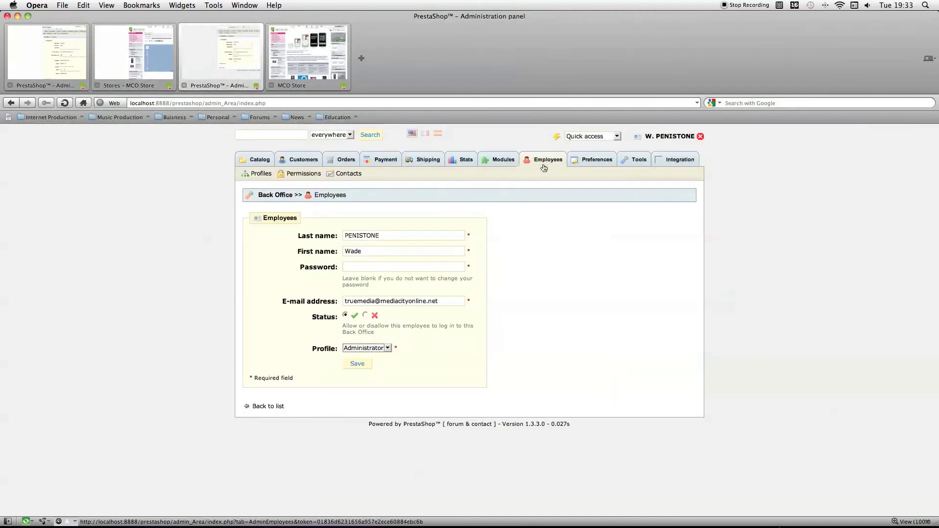
click(142, 46)
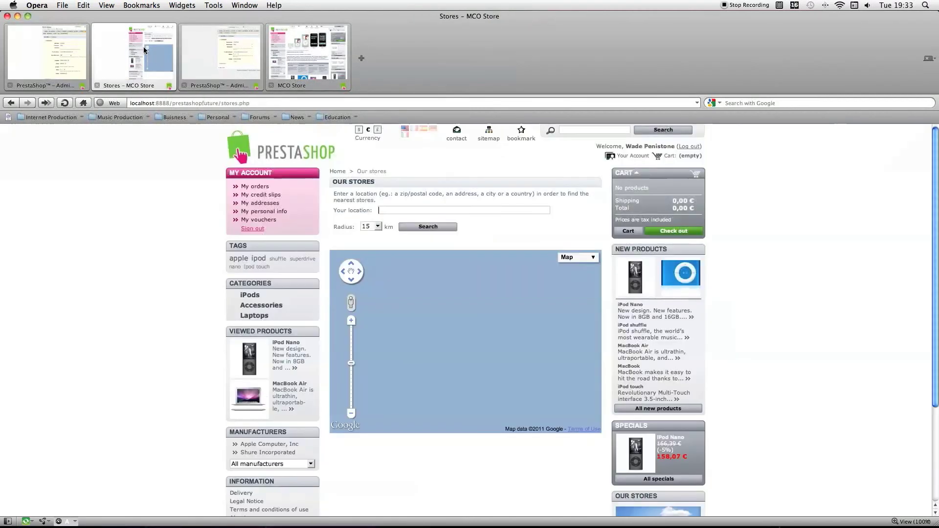
click(71, 52)
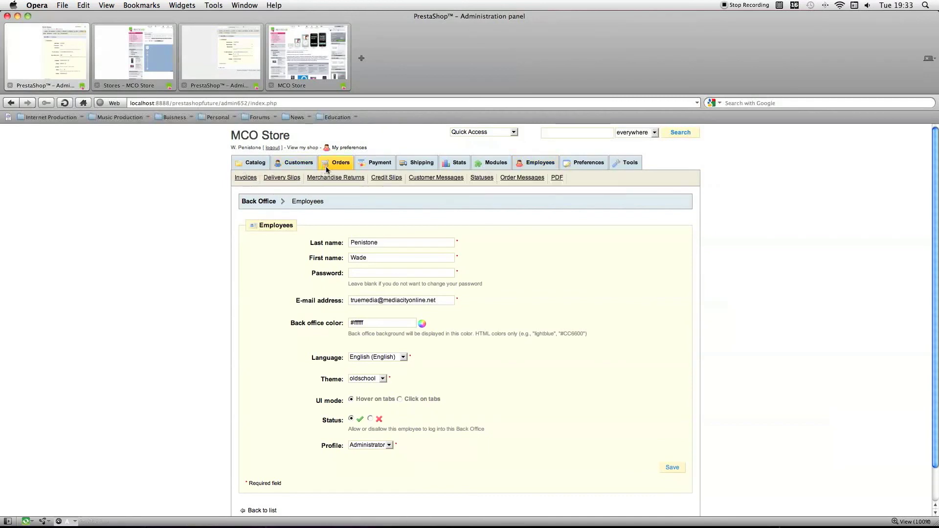
mouse_move(538, 169)
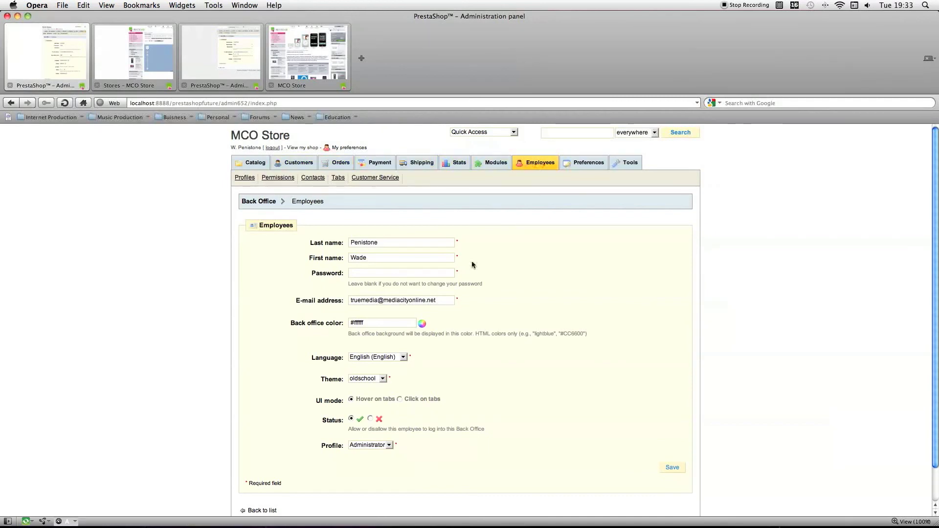
scroll(472, 265, down, 2)
scroll(460, 267, up, 2)
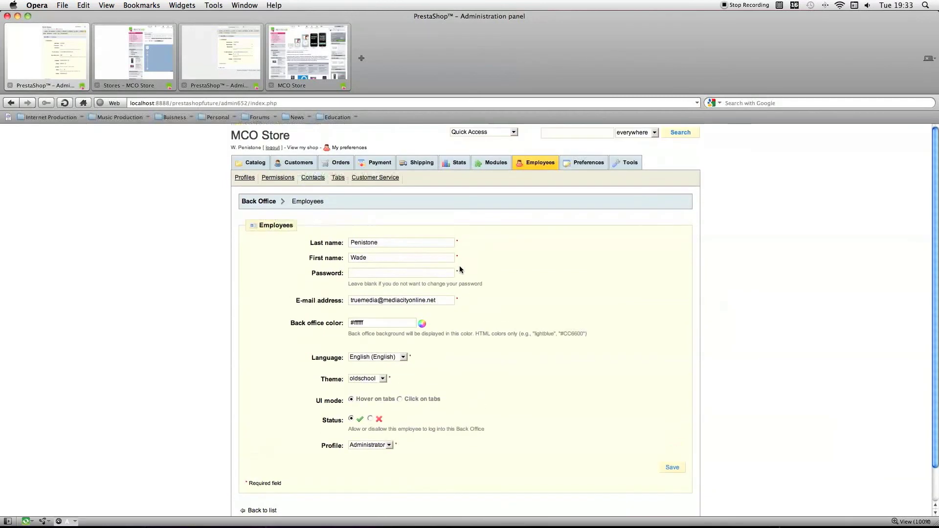